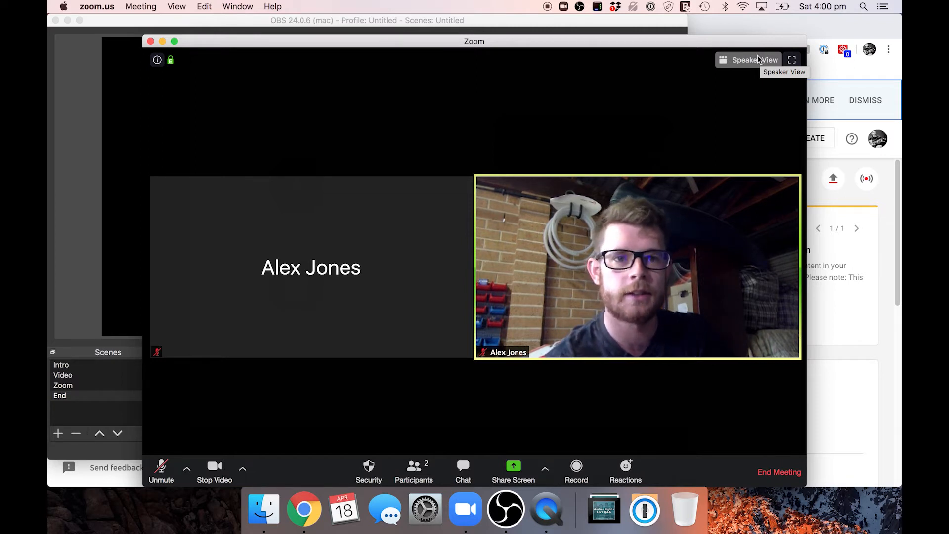
Step: Show the Zoom meeting in gallery view and set its speaker output to Soundflower (2ch)
{"action": "left_click", "coordinate": [760, 58]}
{"action": "left_click", "coordinate": [750, 60]}
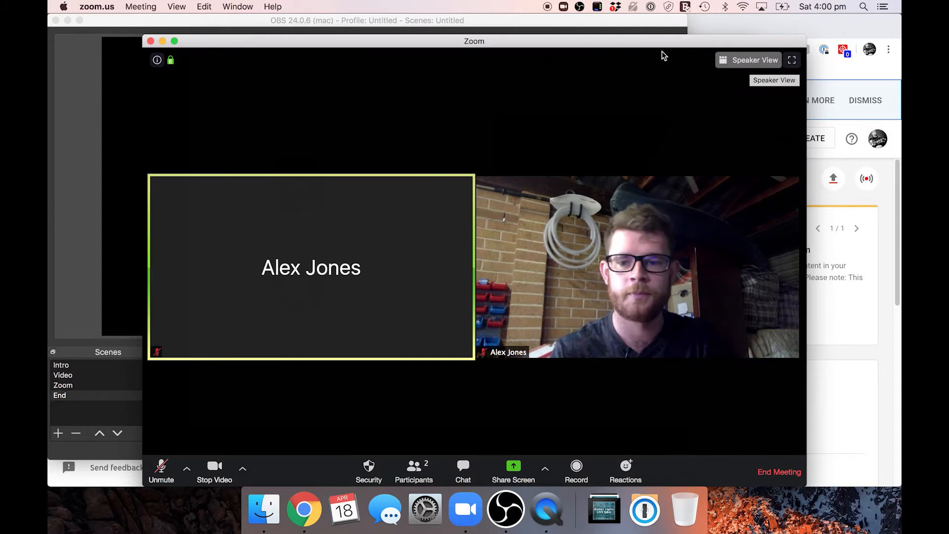
{"action": "left_click", "coordinate": [186, 471]}
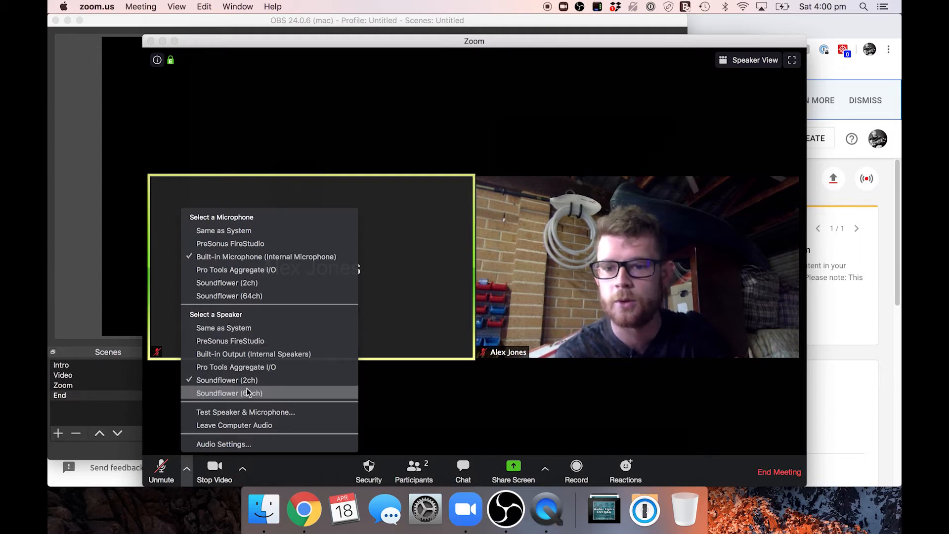
{"action": "left_click", "coordinate": [213, 385]}
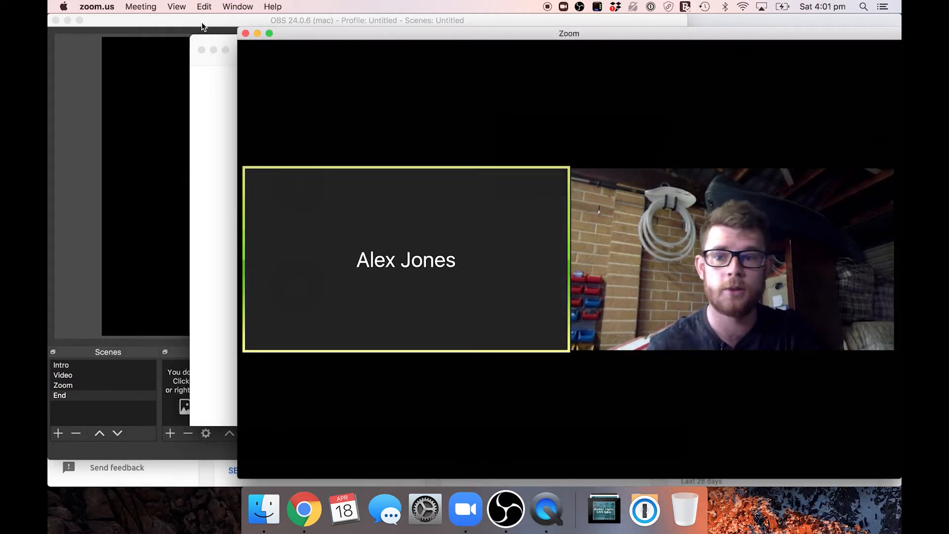
Step: Switch to OBS and preview the Intro and Video scenes in turn, finishing on the Video scene
{"action": "left_click", "coordinate": [201, 26]}
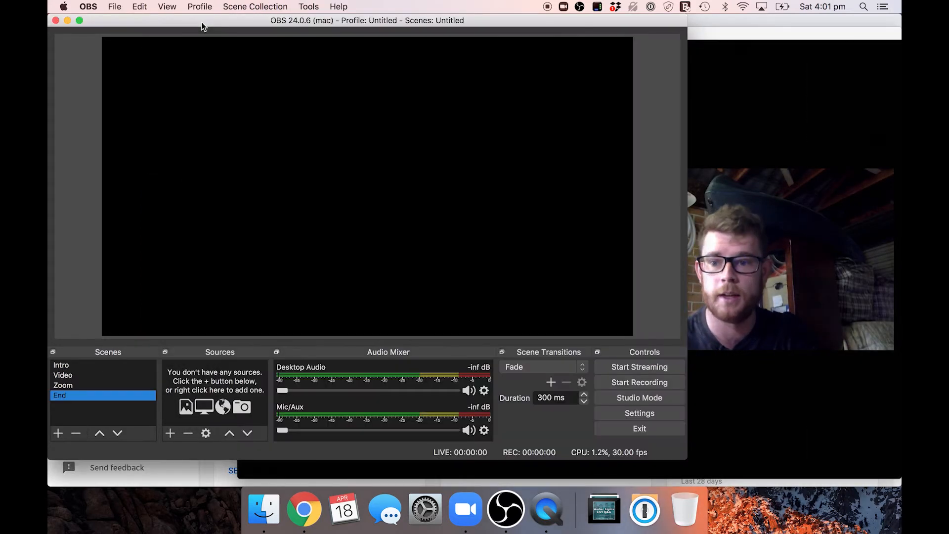
{"action": "left_click", "coordinate": [69, 365]}
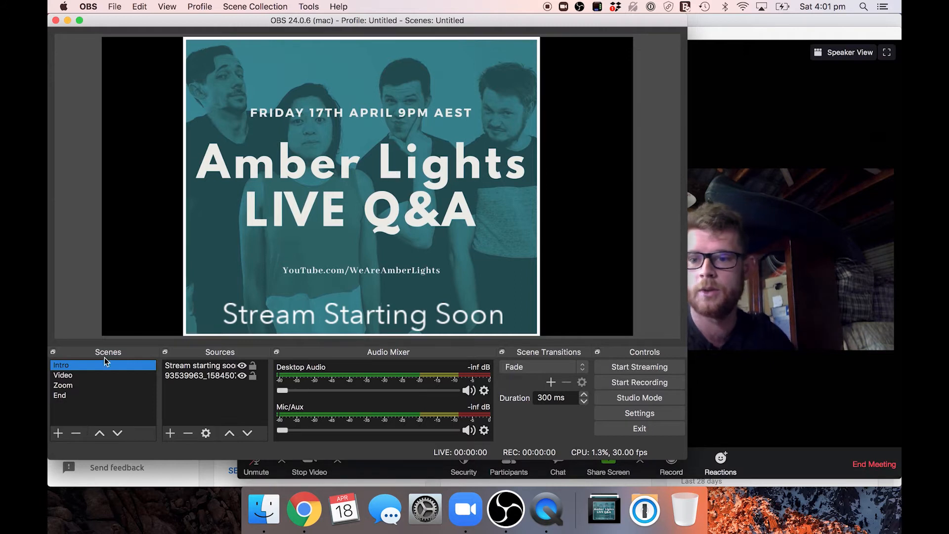
{"action": "left_click", "coordinate": [72, 376]}
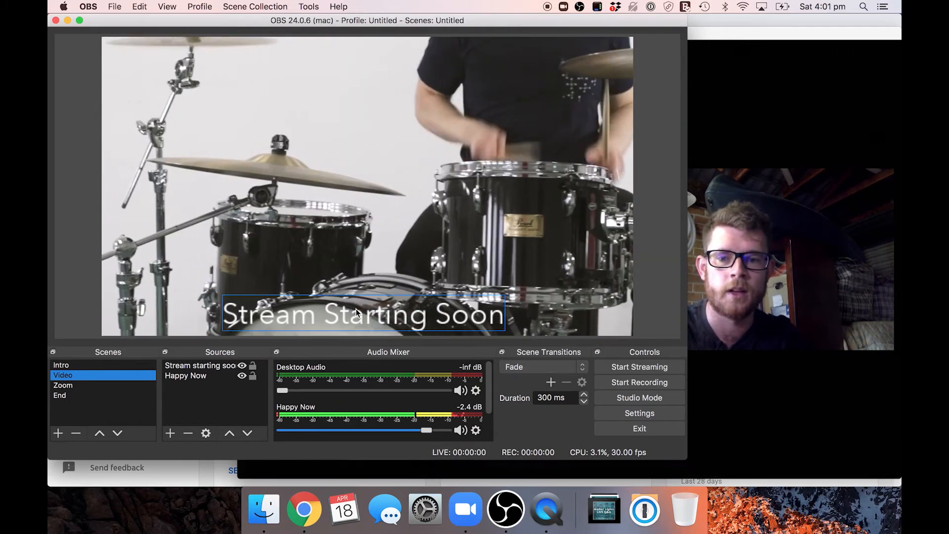
{"action": "left_click", "coordinate": [104, 365]}
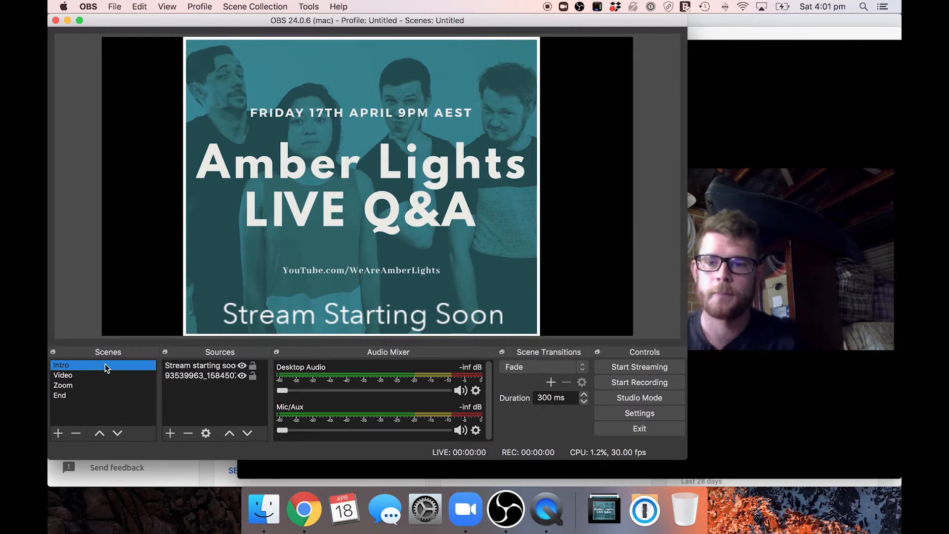
{"action": "left_click", "coordinate": [72, 375]}
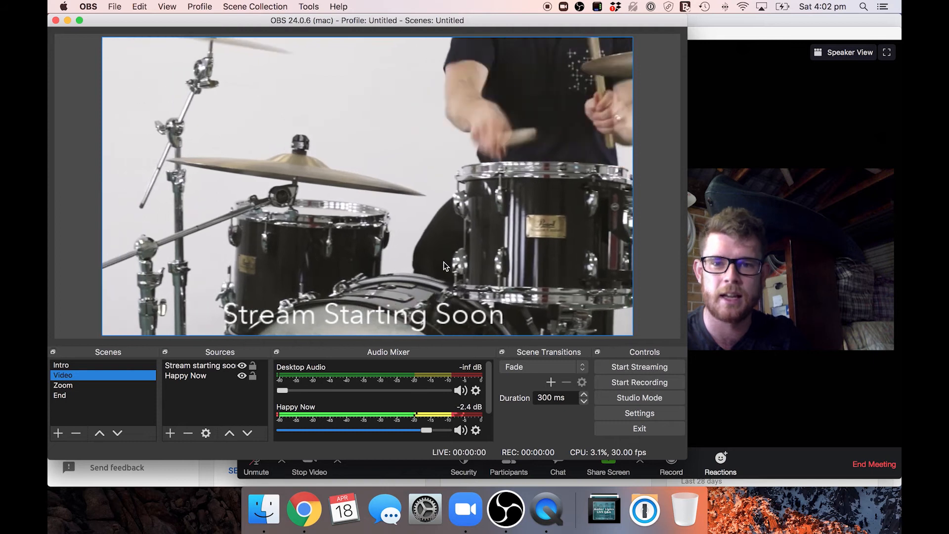
Step: Turn the Happy Now audio all the way down and check the Mac's Bluetooth devices
{"action": "left_click_drag", "start_coordinate": [424, 429], "coordinate": [168, 423]}
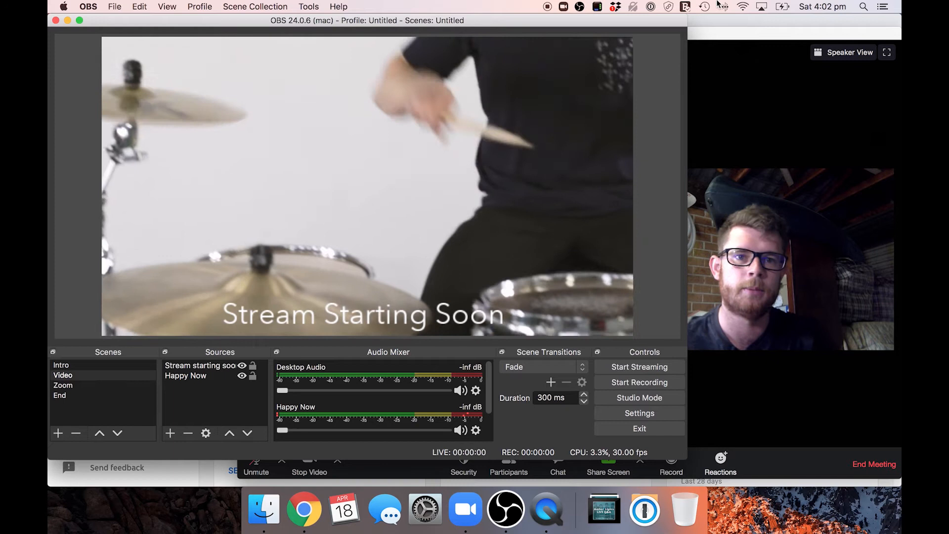
{"action": "left_click", "coordinate": [724, 6]}
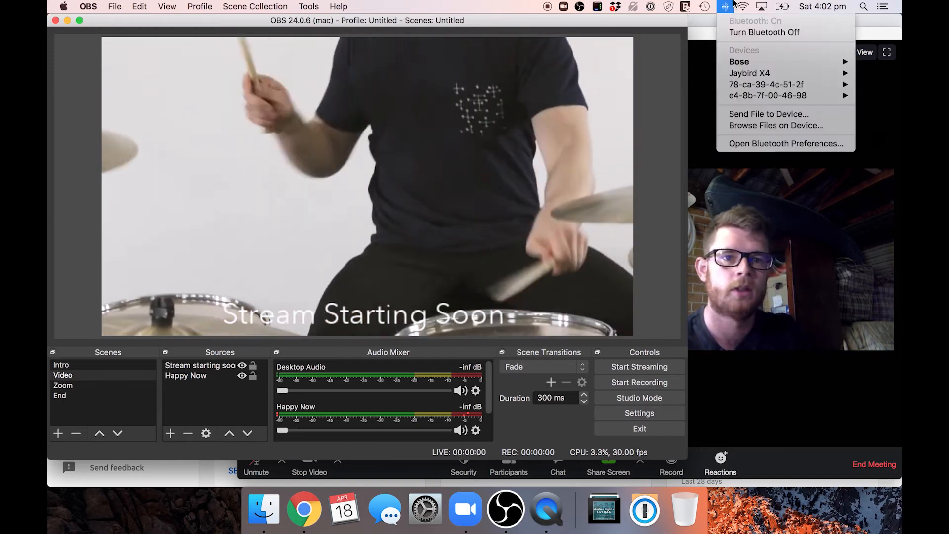
{"action": "left_click", "coordinate": [729, 5]}
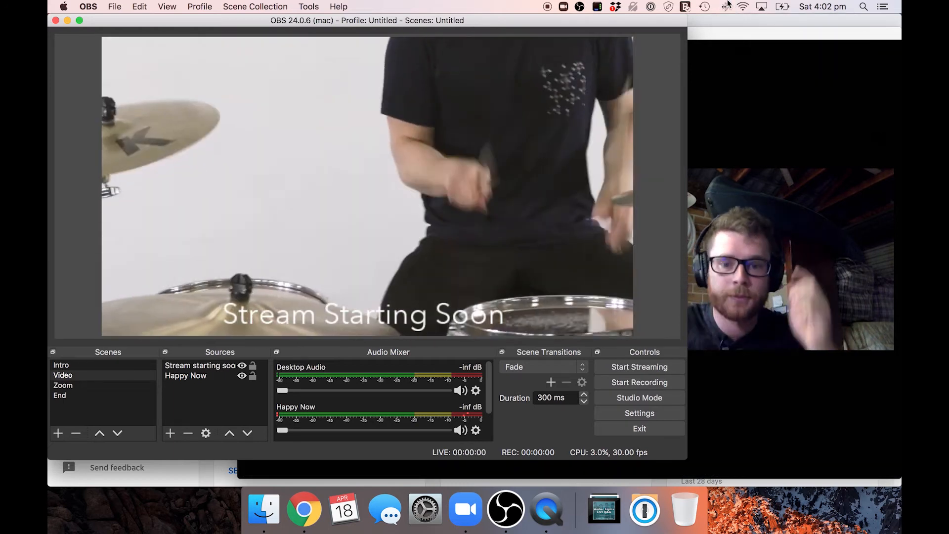
Step: Check the audio monitoring option for Happy Now in the Advanced Audio Properties
{"action": "left_click", "coordinate": [475, 430]}
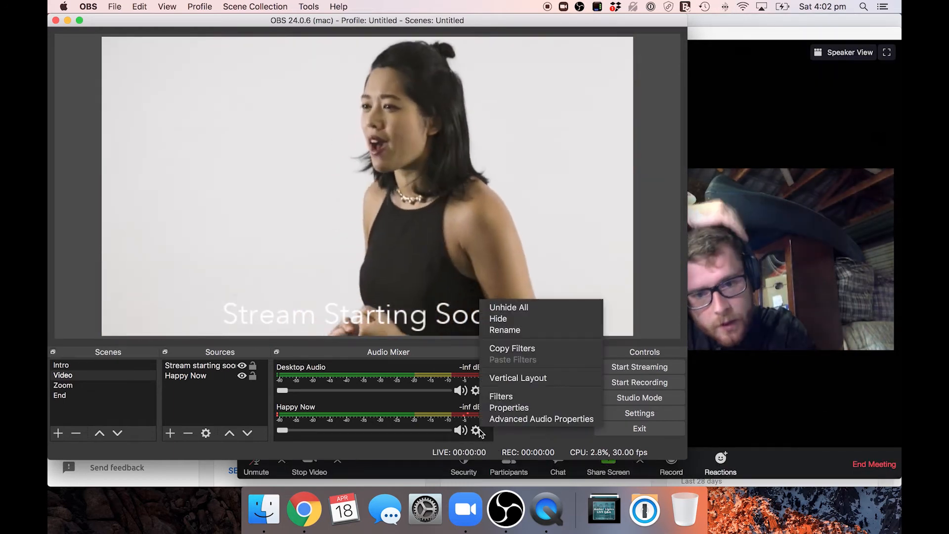
{"action": "left_click", "coordinate": [494, 420]}
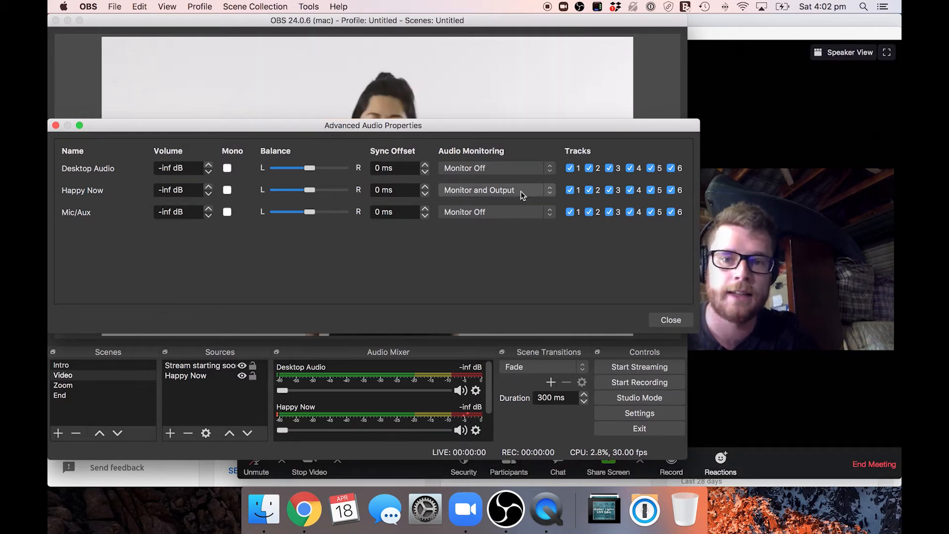
{"action": "left_click", "coordinate": [499, 388]}
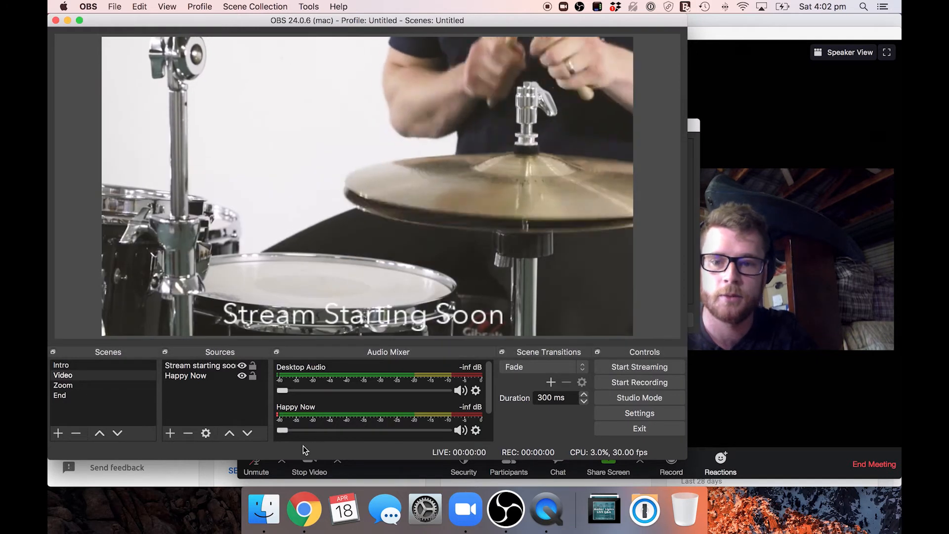
Step: Raise the Happy Now volume to 0.0 dB and review the Desktop Audio and Mic/Aux channels in the mixer
{"action": "left_click_drag", "start_coordinate": [283, 430], "coordinate": [510, 439]}
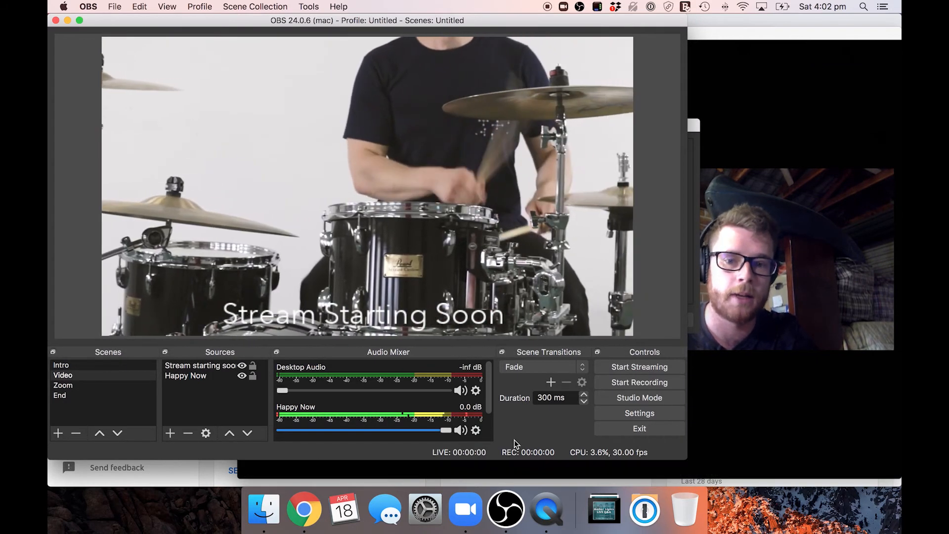
{"action": "left_click", "coordinate": [476, 430]}
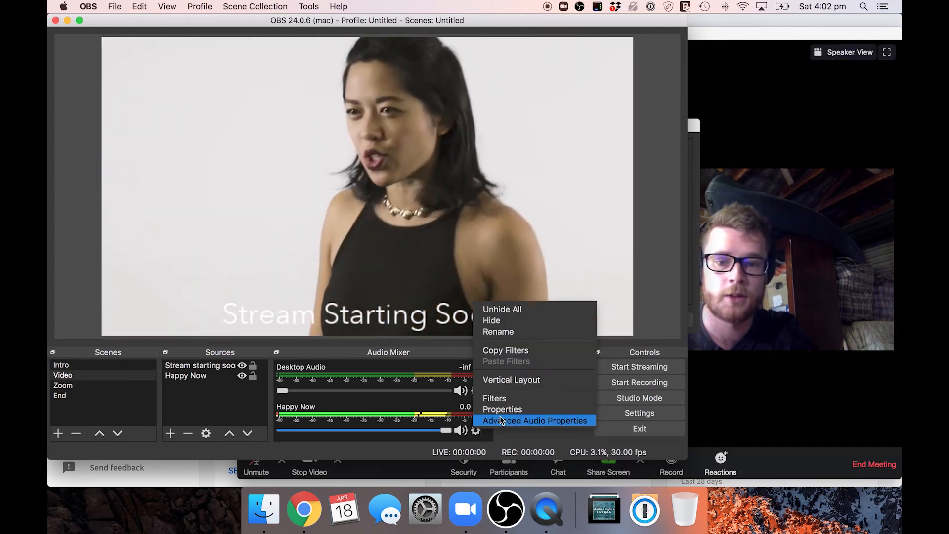
{"action": "left_click", "coordinate": [390, 359]}
{"action": "scroll", "coordinate": [372, 413], "scroll_direction": "down", "scroll_amount": 1}
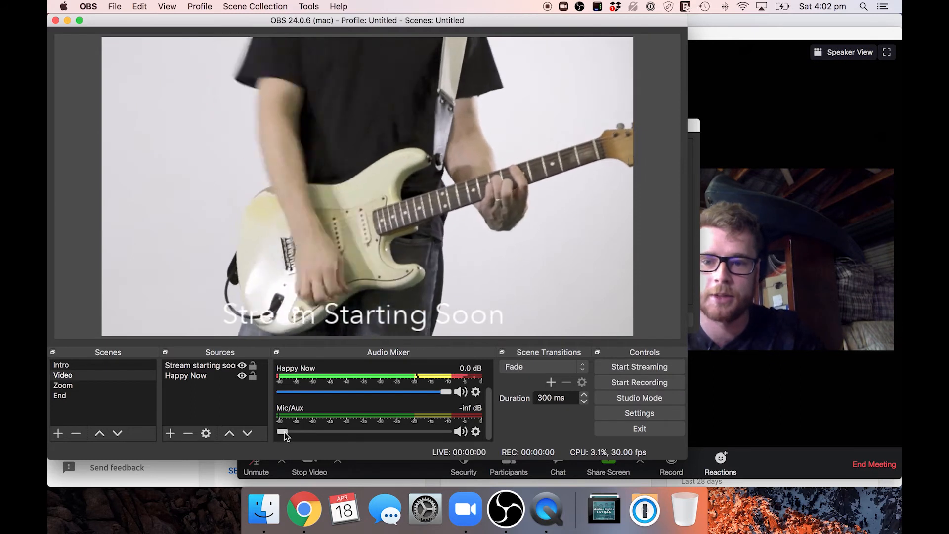
{"action": "scroll", "coordinate": [315, 412], "scroll_direction": "up", "scroll_amount": 2}
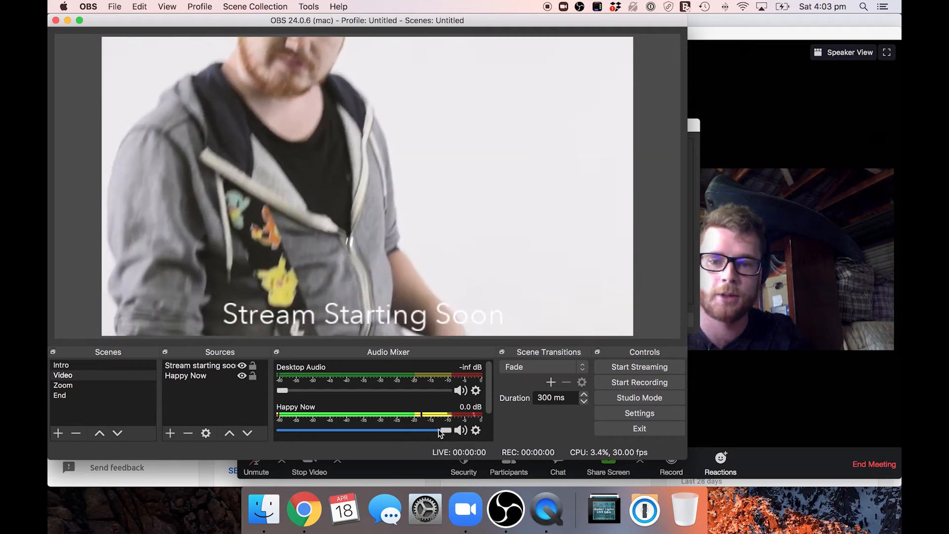
Step: Go through the Intro scene to the Zoom scene and remove its four participant video sources
{"action": "left_click", "coordinate": [71, 366]}
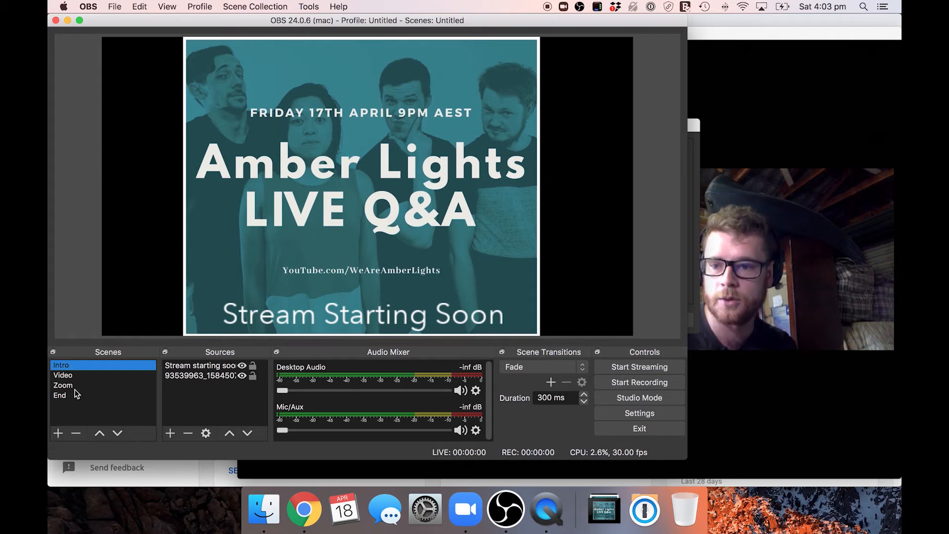
{"action": "left_click", "coordinate": [75, 386]}
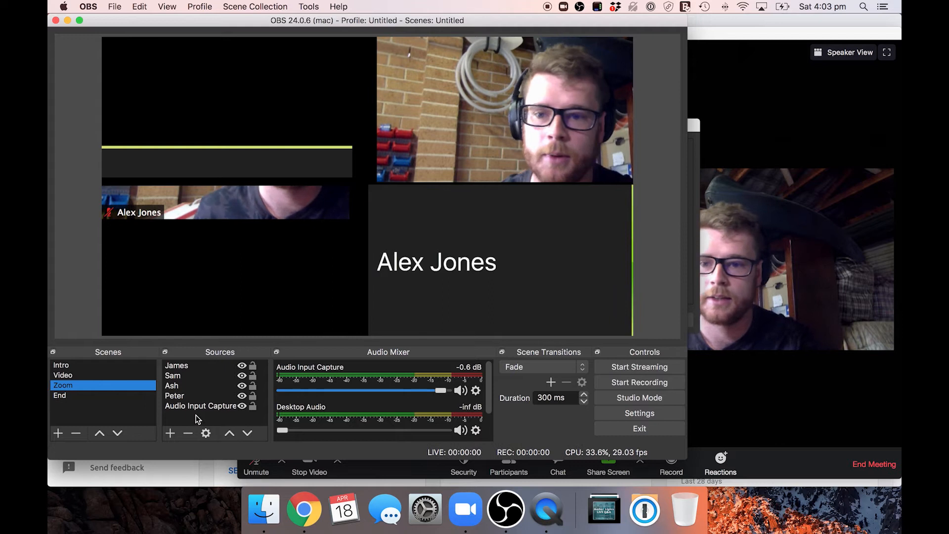
{"action": "left_click", "coordinate": [186, 368]}
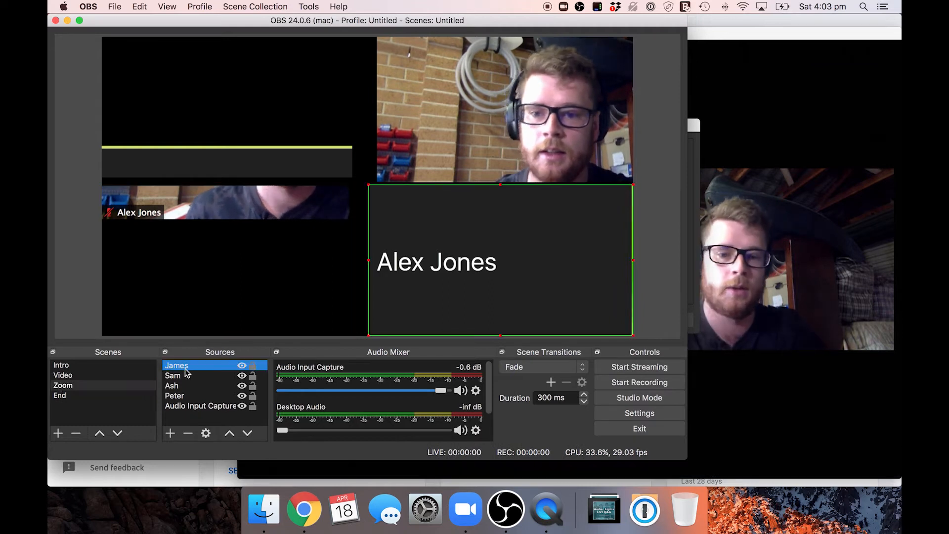
{"action": "key", "text": "Delete"}
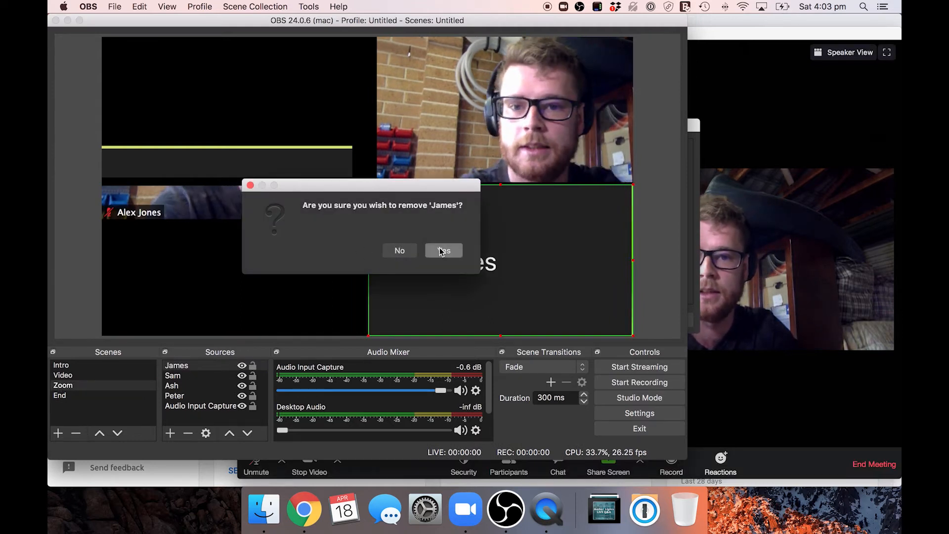
{"action": "left_click", "coordinate": [441, 251]}
{"action": "left_click", "coordinate": [186, 365]}
{"action": "key", "text": "Delete"}
{"action": "left_click", "coordinate": [438, 251]}
{"action": "key", "text": "Delete"}
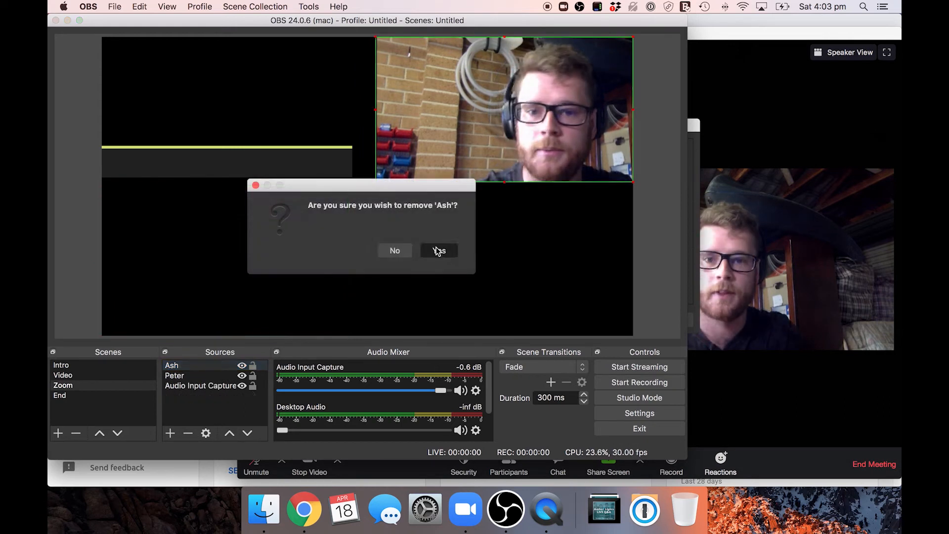
{"action": "left_click", "coordinate": [438, 251]}
{"action": "left_click", "coordinate": [202, 367]}
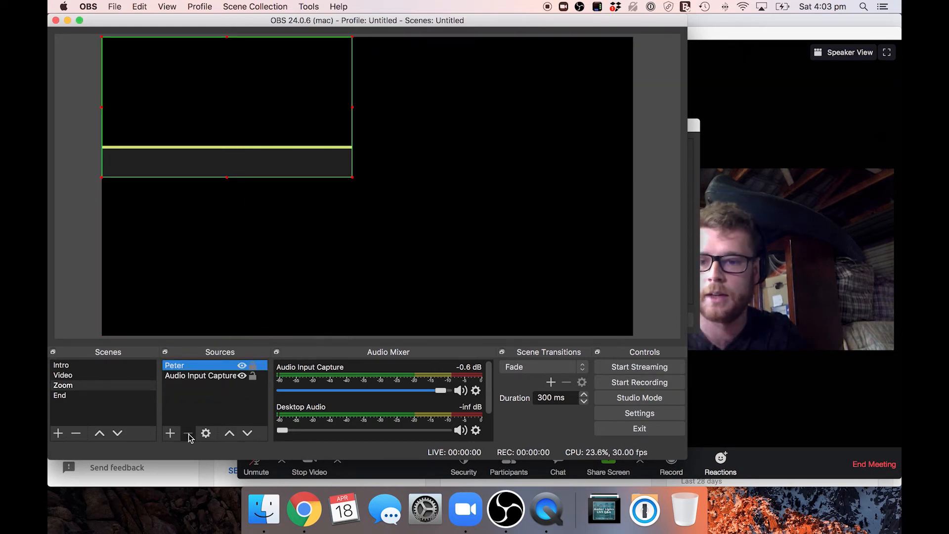
{"action": "left_click", "coordinate": [188, 434]}
{"action": "left_click", "coordinate": [436, 251]}
Step: Remove the existing Audio Input Capture source from the Zoom scene
{"action": "left_click", "coordinate": [198, 369]}
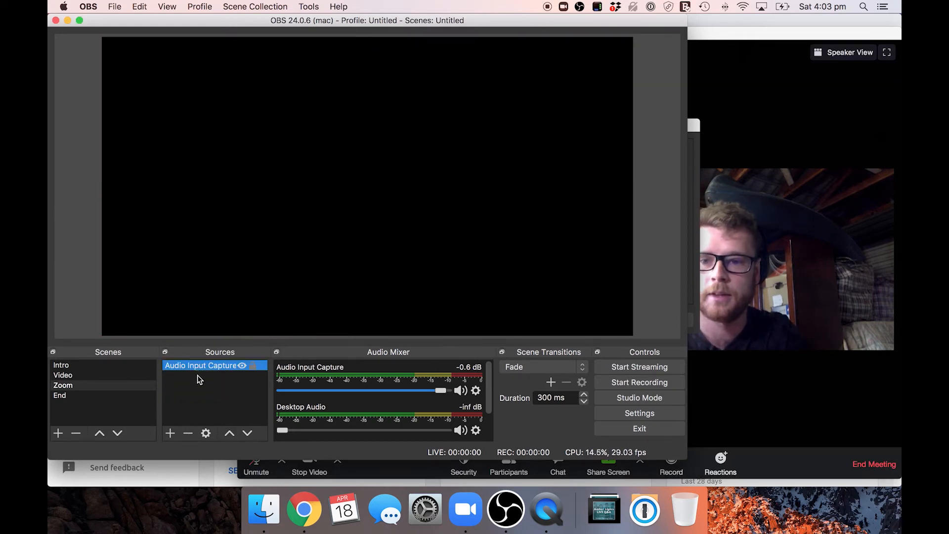
{"action": "left_click", "coordinate": [187, 434]}
{"action": "left_click", "coordinate": [451, 250]}
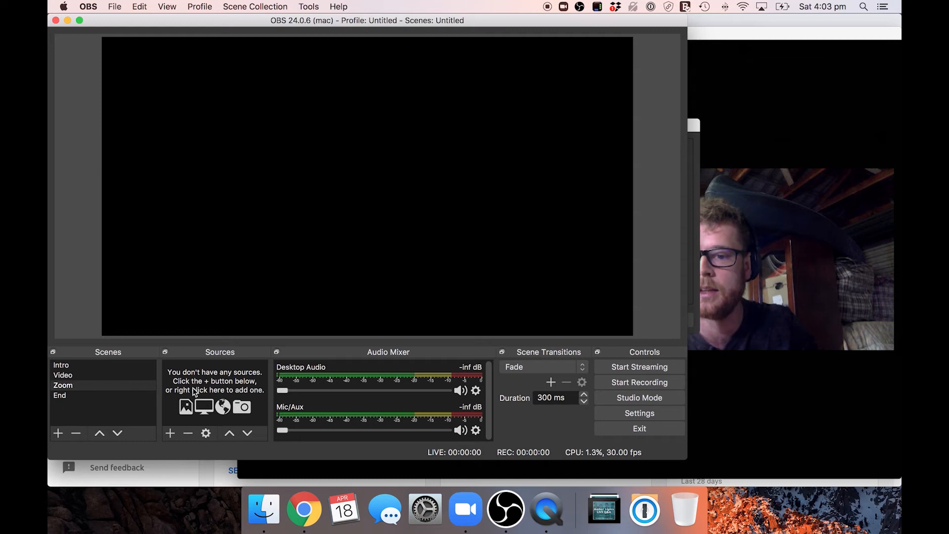
Step: Add a new Audio Input Capture source to the Zoom scene with Soundflower (2ch) as its device, and review the mixer channels
{"action": "left_click", "coordinate": [173, 437]}
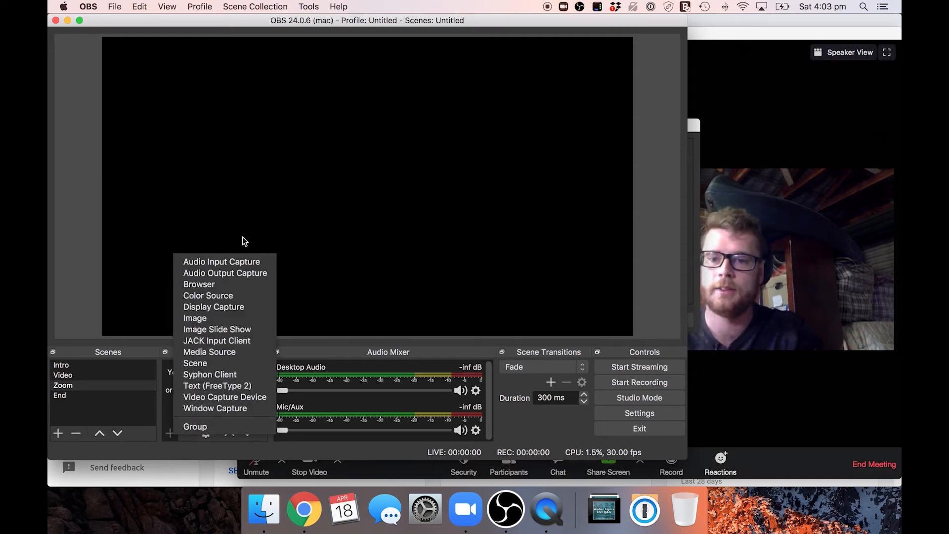
{"action": "left_click", "coordinate": [232, 261]}
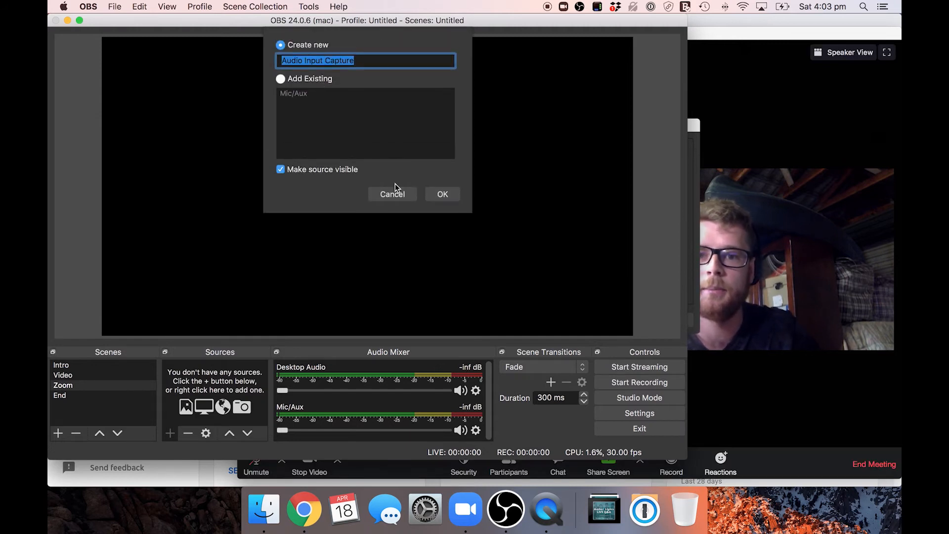
{"action": "left_click", "coordinate": [434, 195]}
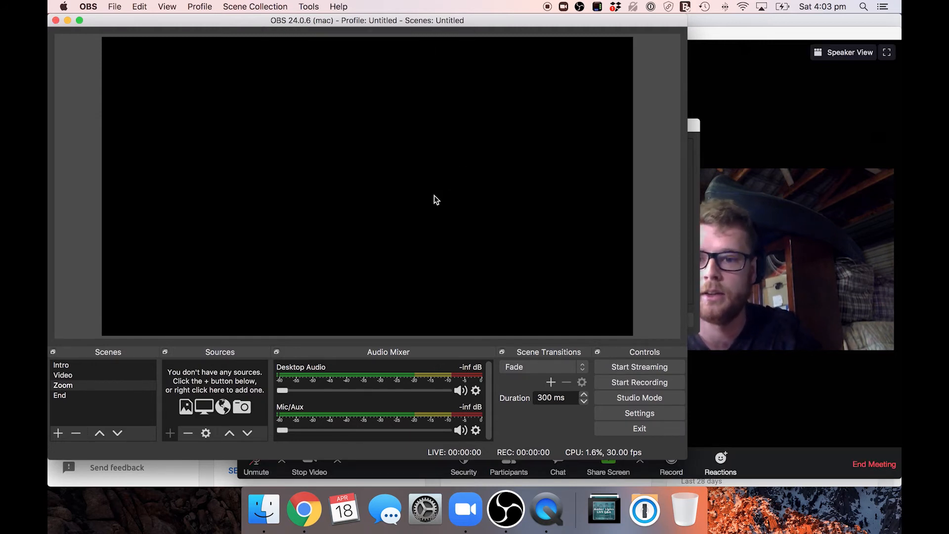
{"action": "left_click", "coordinate": [321, 87]}
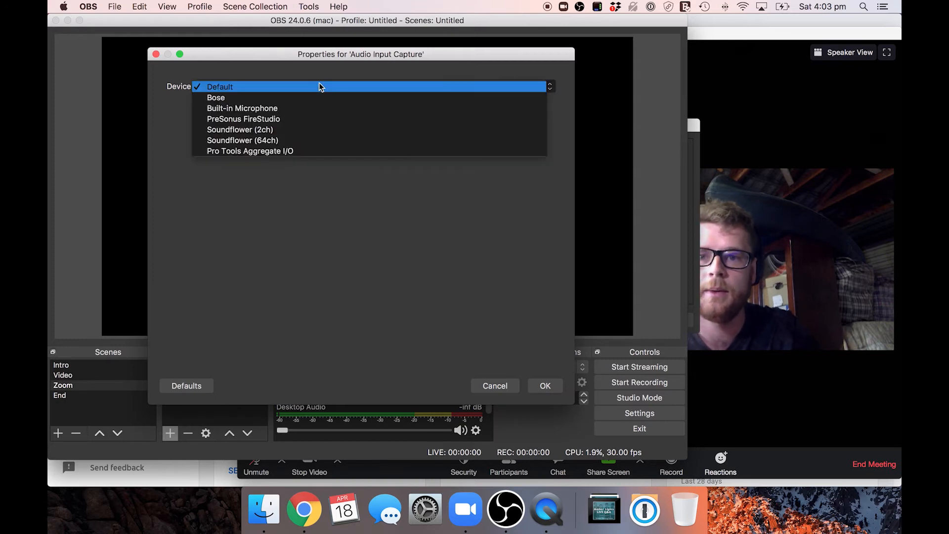
{"action": "left_click", "coordinate": [258, 131]}
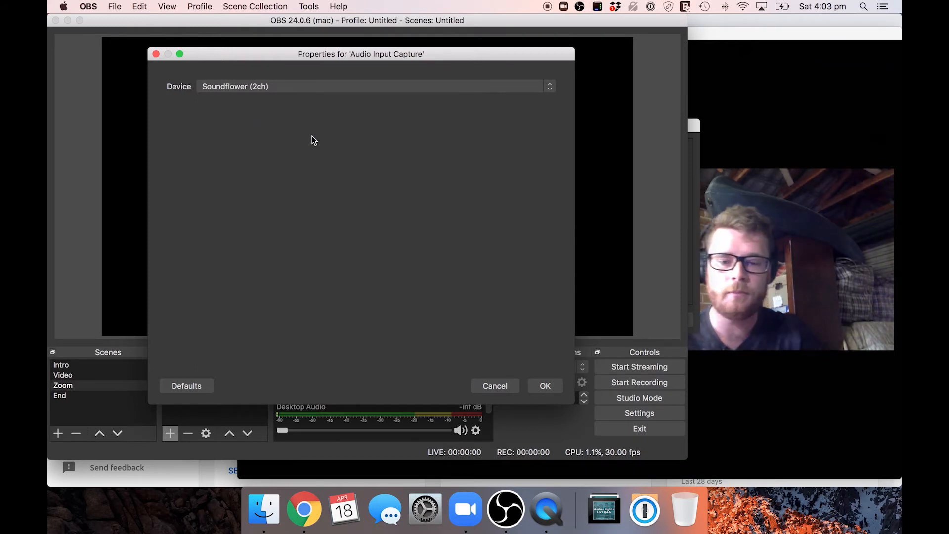
{"action": "left_click", "coordinate": [545, 385]}
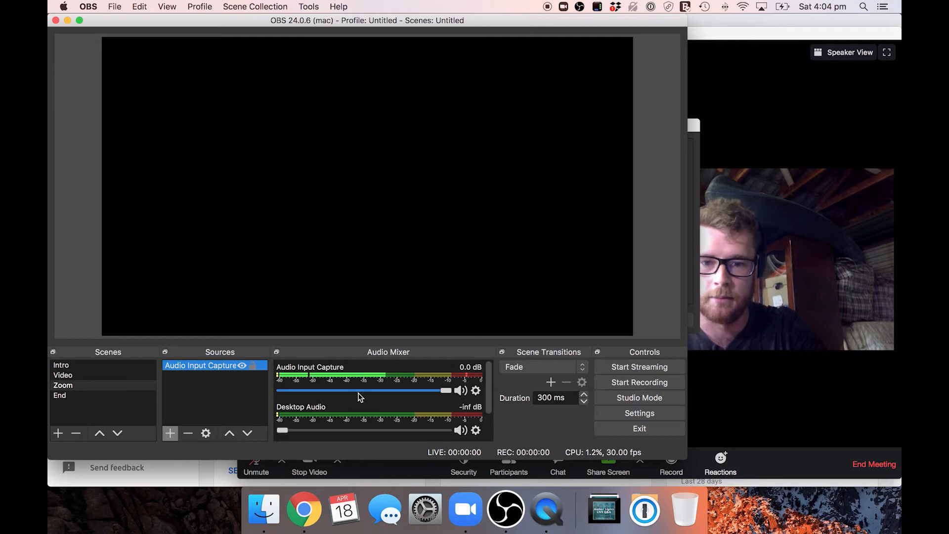
{"action": "scroll", "coordinate": [360, 397], "scroll_direction": "down", "scroll_amount": 2}
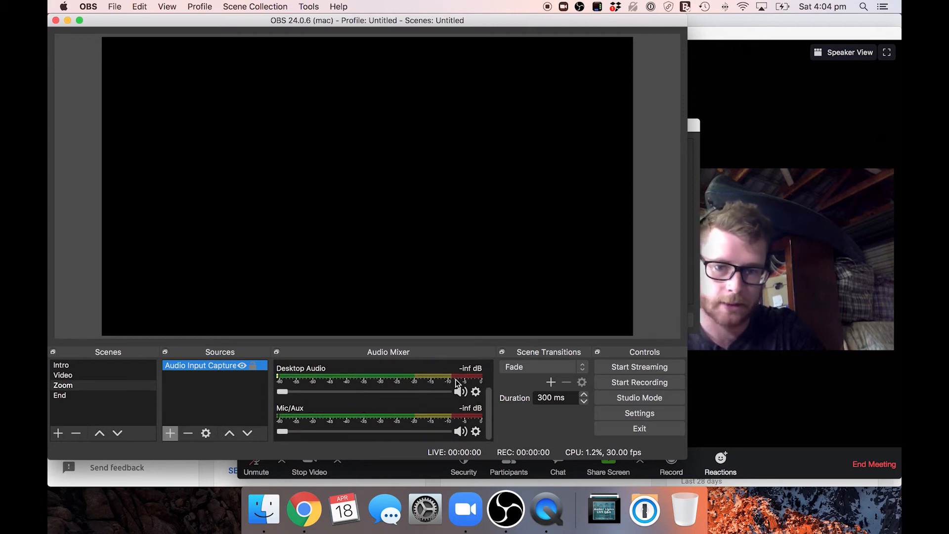
{"action": "scroll", "coordinate": [401, 372], "scroll_direction": "up", "scroll_amount": 2}
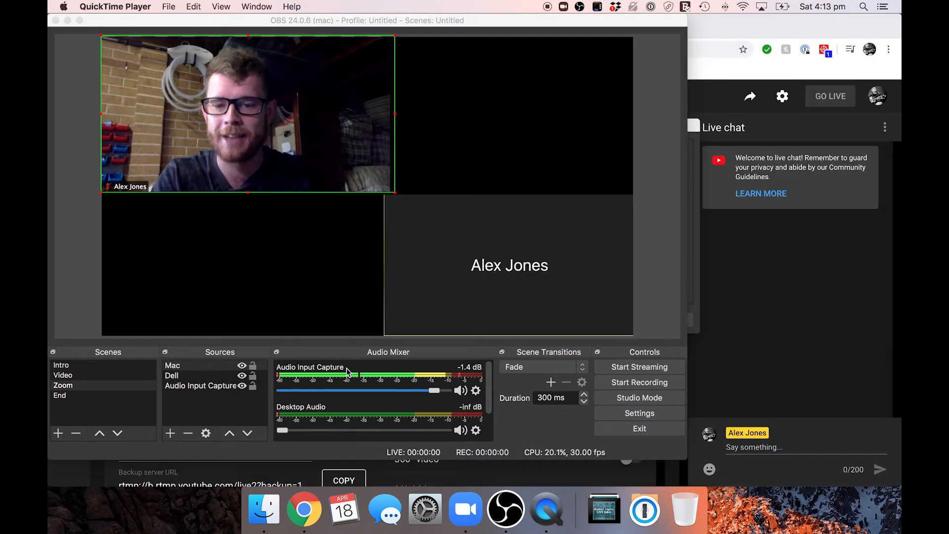
Step: In the Video scene, unmute Happy Now, raise its volume to 0.0 dB, and review its audio monitoring in Advanced Audio Properties
{"action": "left_click", "coordinate": [113, 375]}
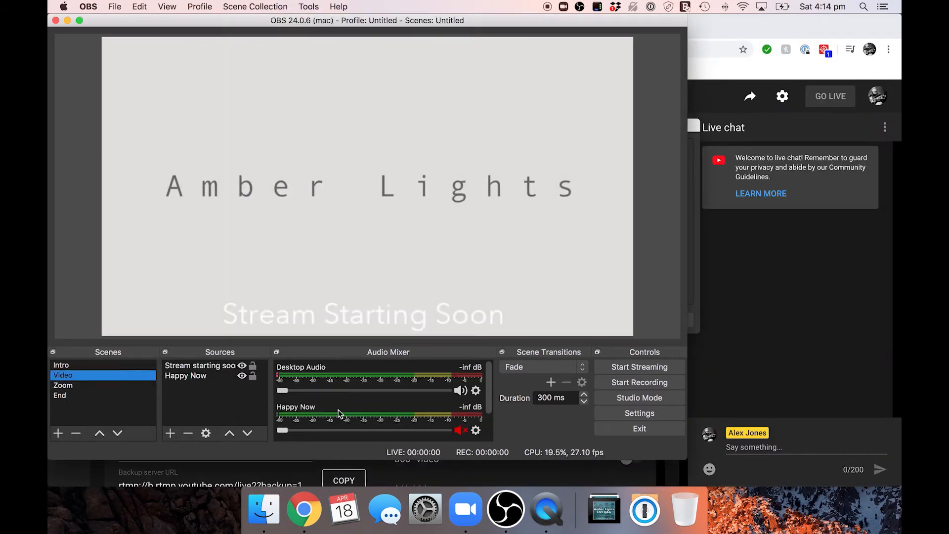
{"action": "left_click_drag", "start_coordinate": [283, 431], "coordinate": [484, 452]}
{"action": "left_click", "coordinate": [475, 430]}
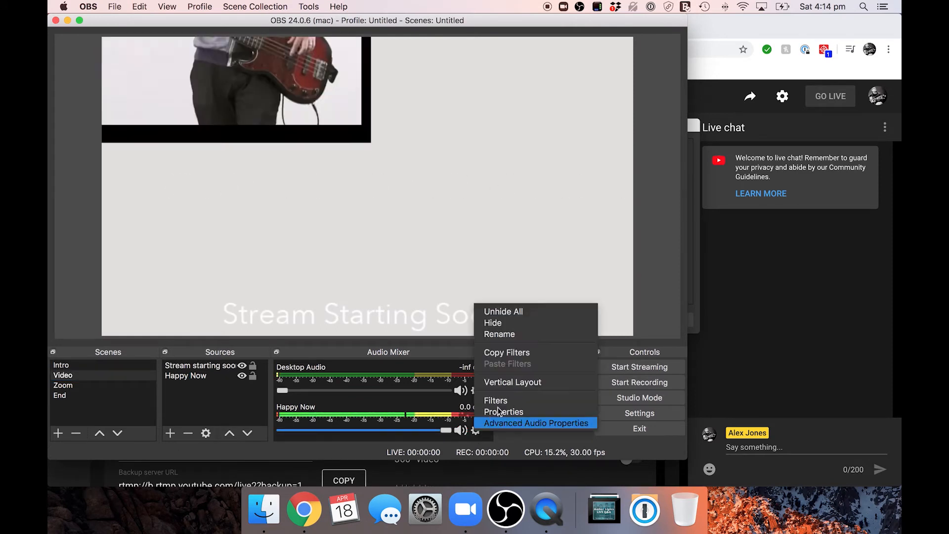
{"action": "left_click", "coordinate": [512, 423]}
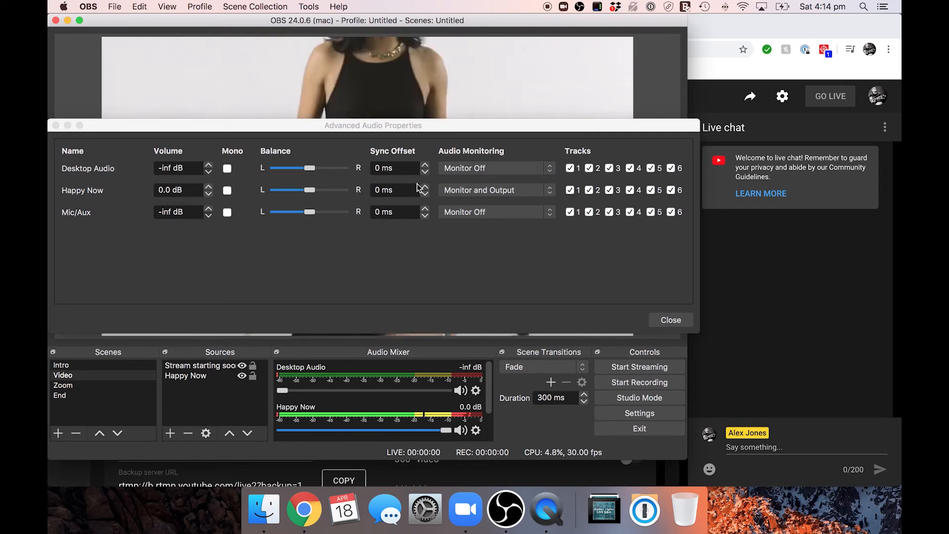
{"action": "left_click", "coordinate": [669, 319]}
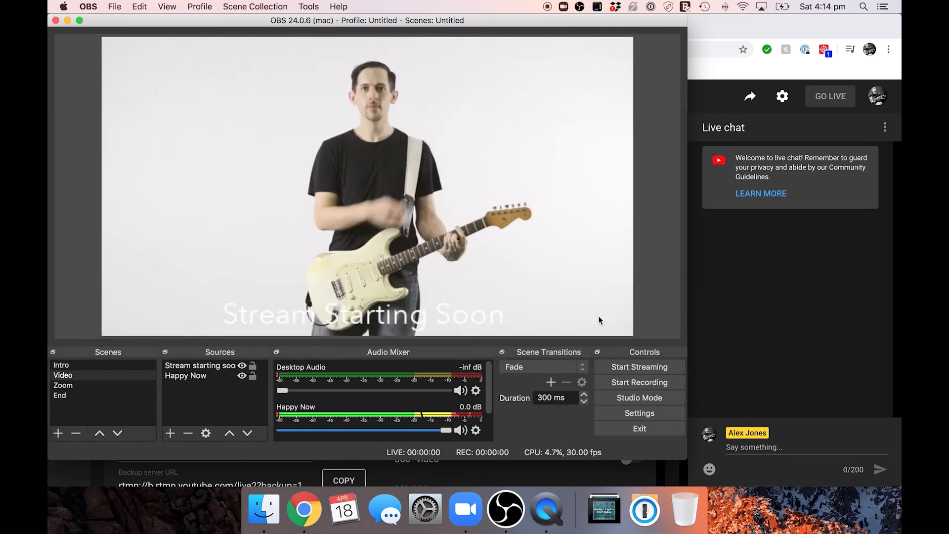
Step: Open the Advanced Audio Properties for the Zoom scene's Audio Input Capture
{"action": "left_click", "coordinate": [131, 386]}
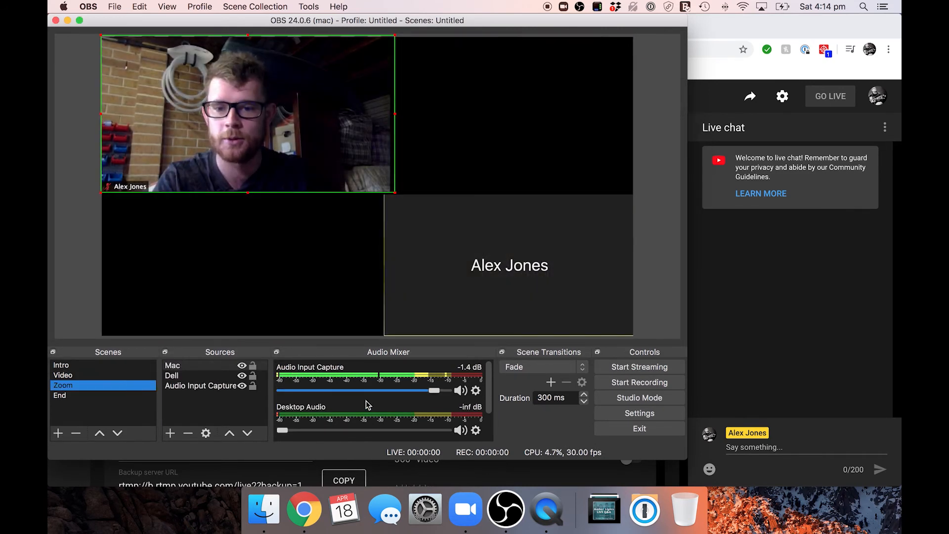
{"action": "left_click", "coordinate": [475, 391]}
{"action": "left_click", "coordinate": [503, 381]}
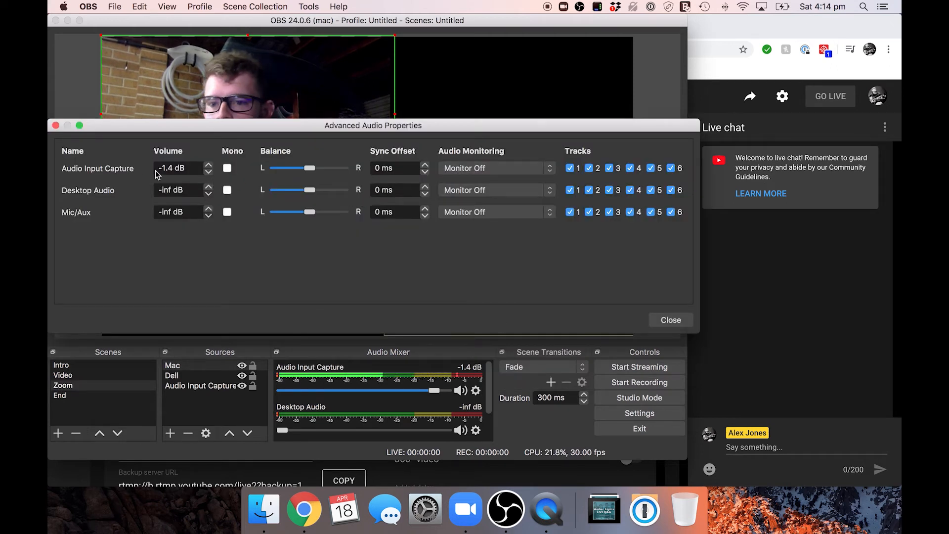
Step: Try the Monitor and Output option for Audio Input Capture and return its audio monitoring to Monitor Off
{"action": "left_click", "coordinate": [502, 169]}
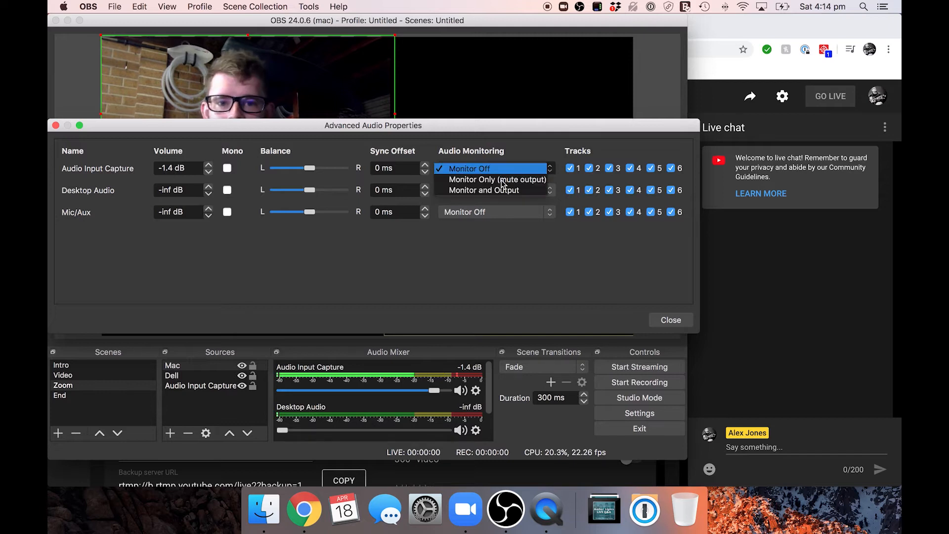
{"action": "left_click", "coordinate": [500, 192]}
{"action": "left_click", "coordinate": [496, 168]}
{"action": "left_click", "coordinate": [475, 150]}
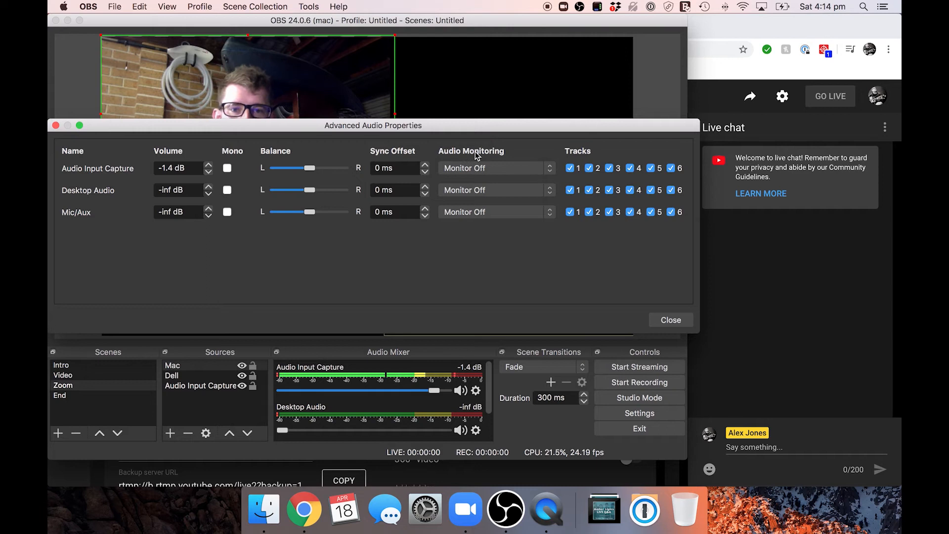
{"action": "left_click", "coordinate": [671, 320]}
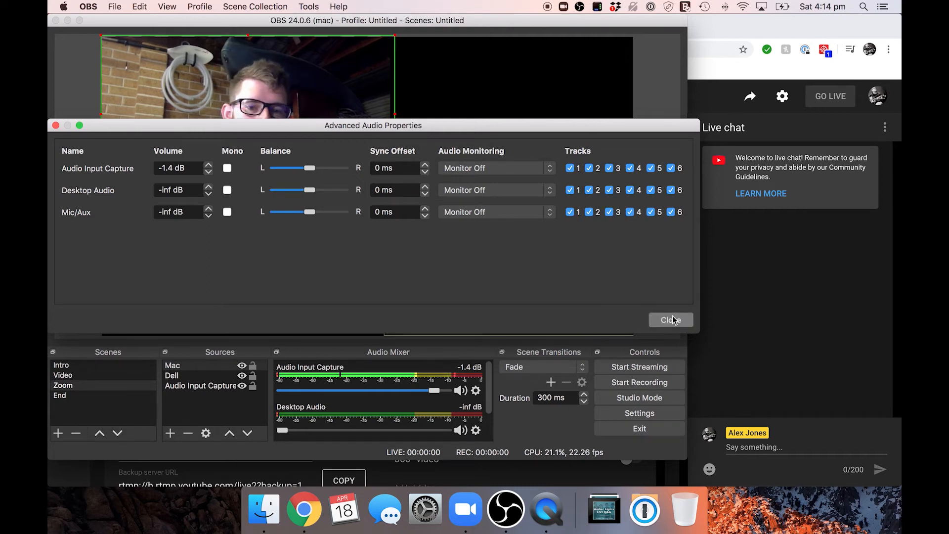
{"action": "left_click", "coordinate": [523, 169]}
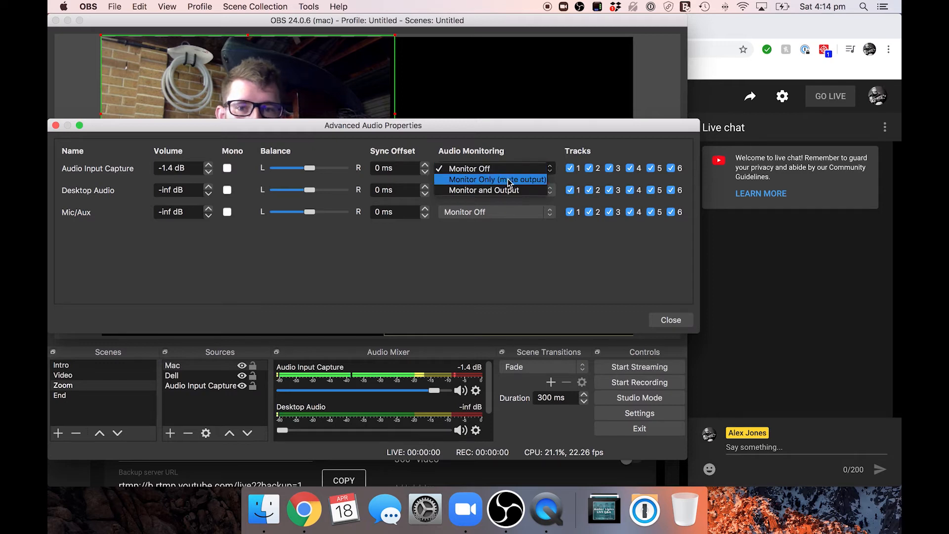
{"action": "left_click", "coordinate": [508, 172]}
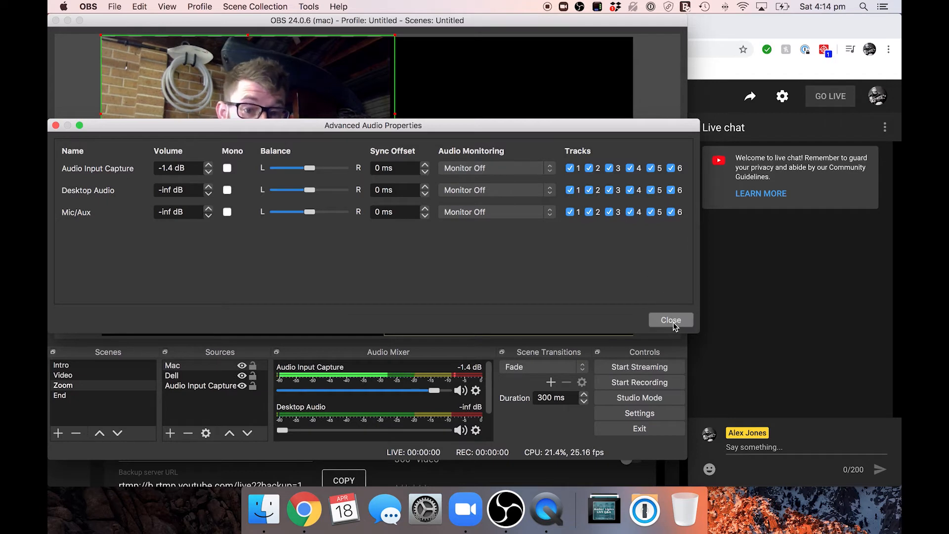
Step: Set the Audio Input Capture's audio monitoring to Monitor and Output and close the advanced audio properties
{"action": "left_click", "coordinate": [509, 169]}
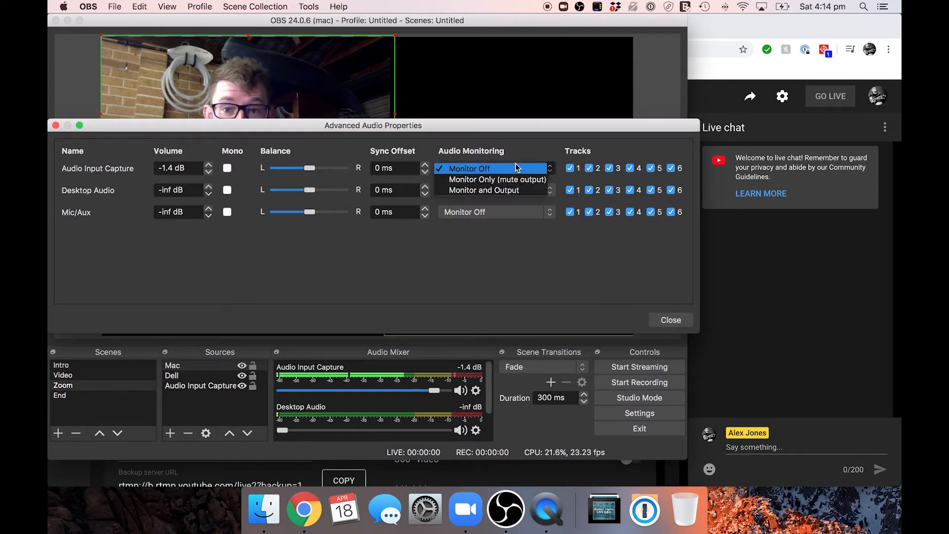
{"action": "left_click", "coordinate": [508, 191]}
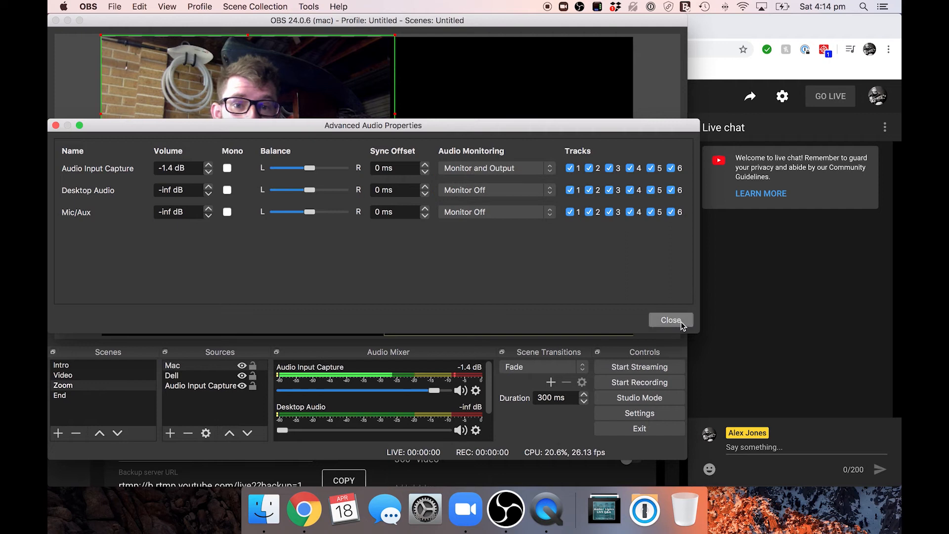
{"action": "left_click", "coordinate": [669, 319]}
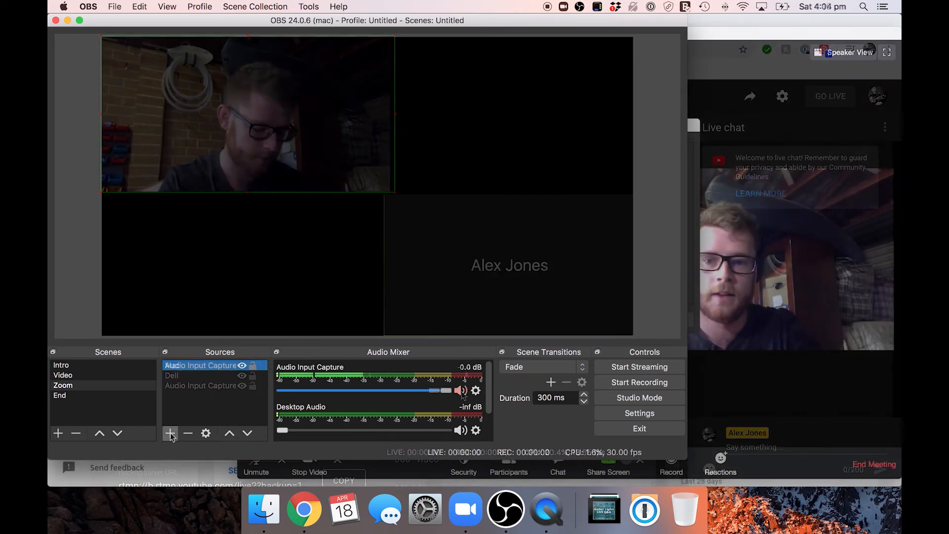
Step: Add a new Window Capture source named Mac to the Zoom scene
{"action": "left_click", "coordinate": [170, 433]}
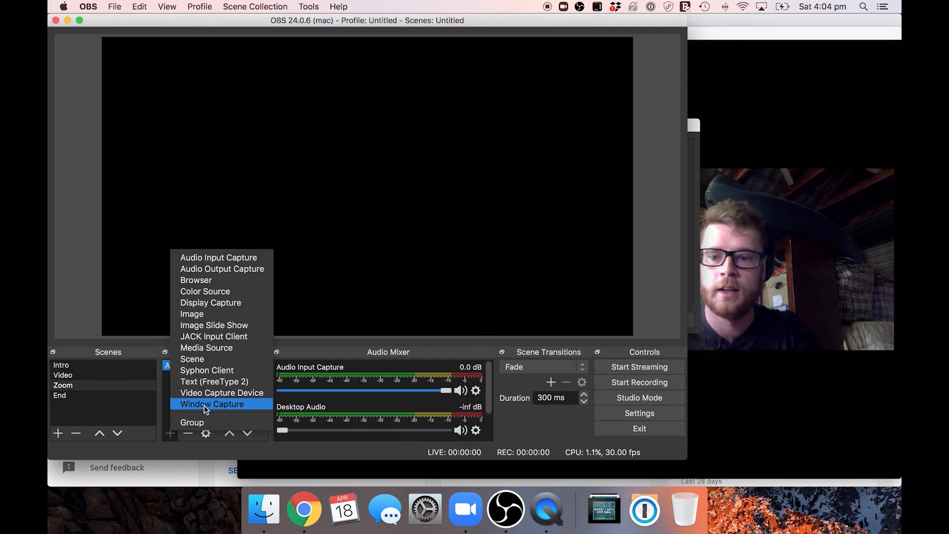
{"action": "left_click", "coordinate": [168, 438]}
{"action": "left_click", "coordinate": [168, 436]}
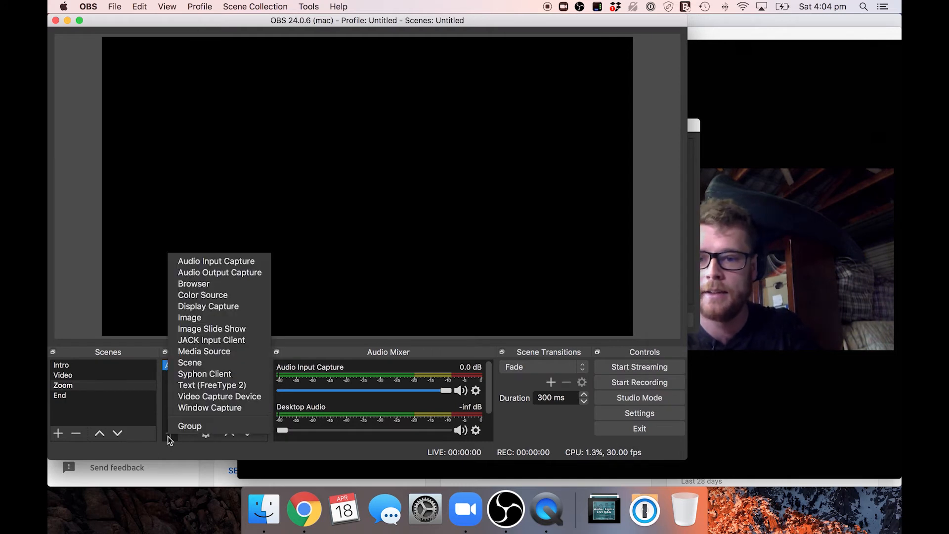
{"action": "left_click", "coordinate": [191, 411]}
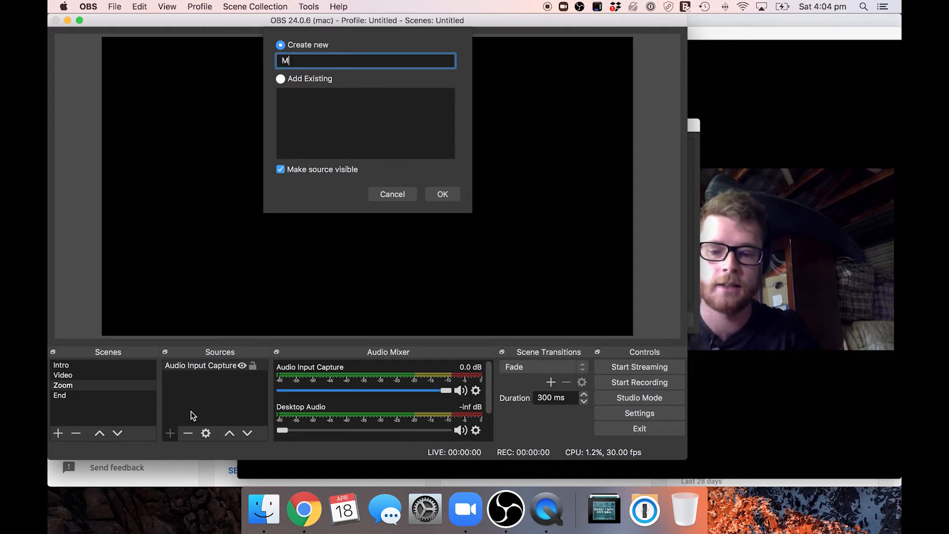
{"action": "type", "text": "Mac"}
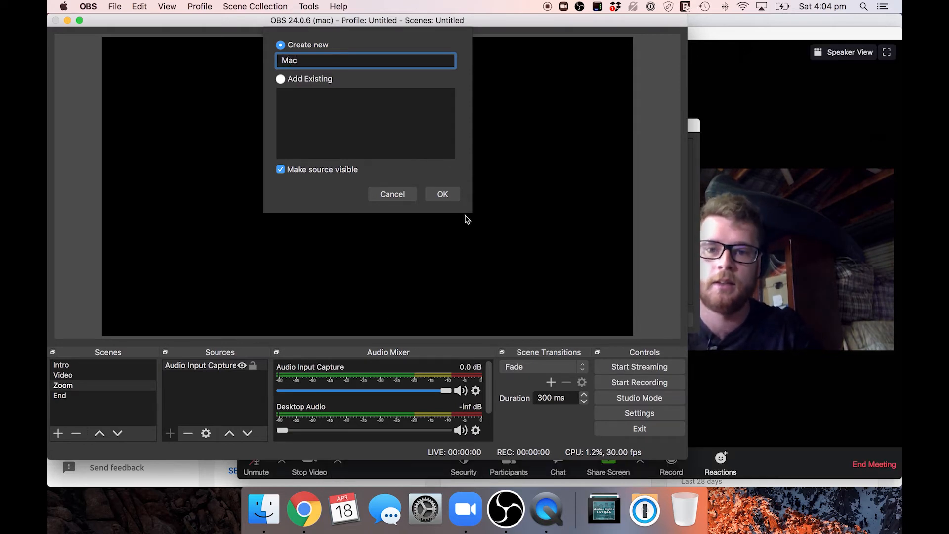
{"action": "left_click", "coordinate": [451, 194]}
Step: Select the [zoom.us] Zoom window showing the meeting participants as the Mac source's capture window and confirm its properties
{"action": "left_click", "coordinate": [299, 295]}
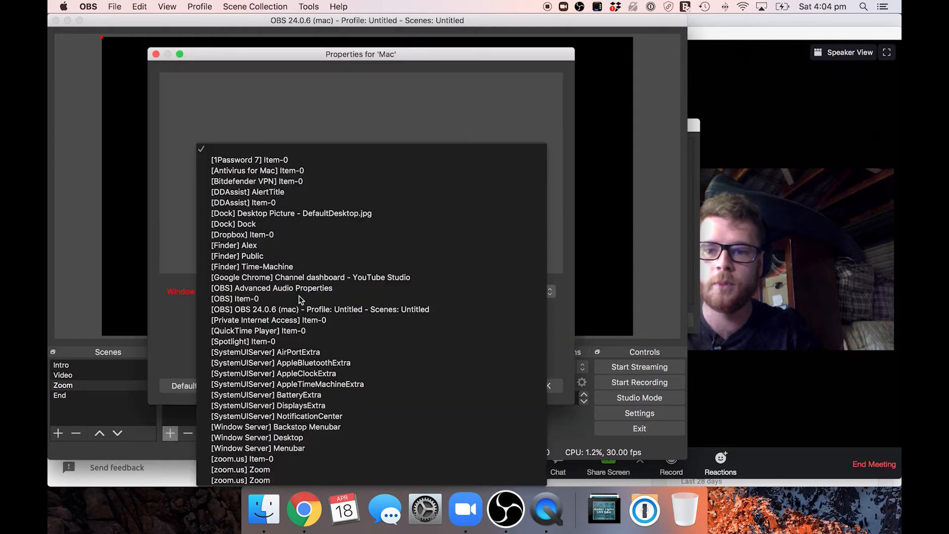
{"action": "left_click", "coordinate": [256, 479]}
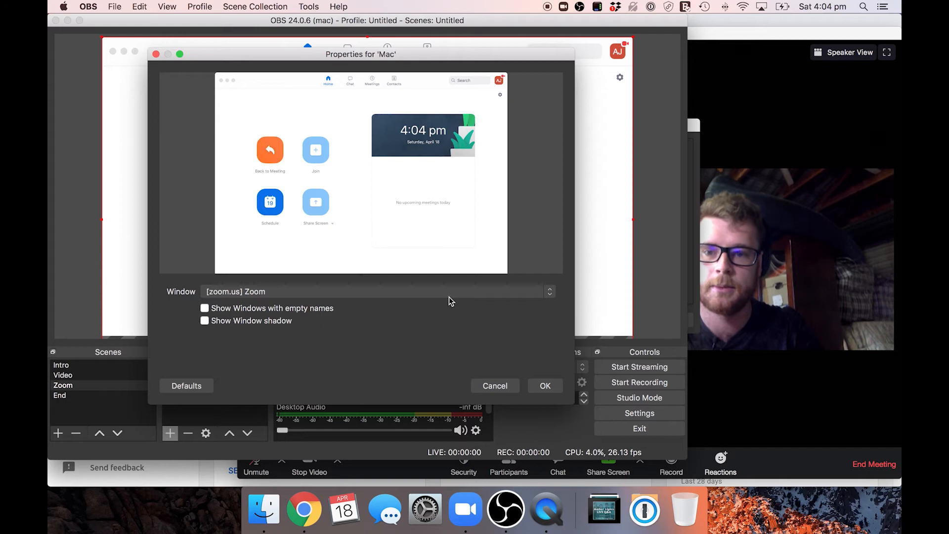
{"action": "left_click", "coordinate": [395, 295]}
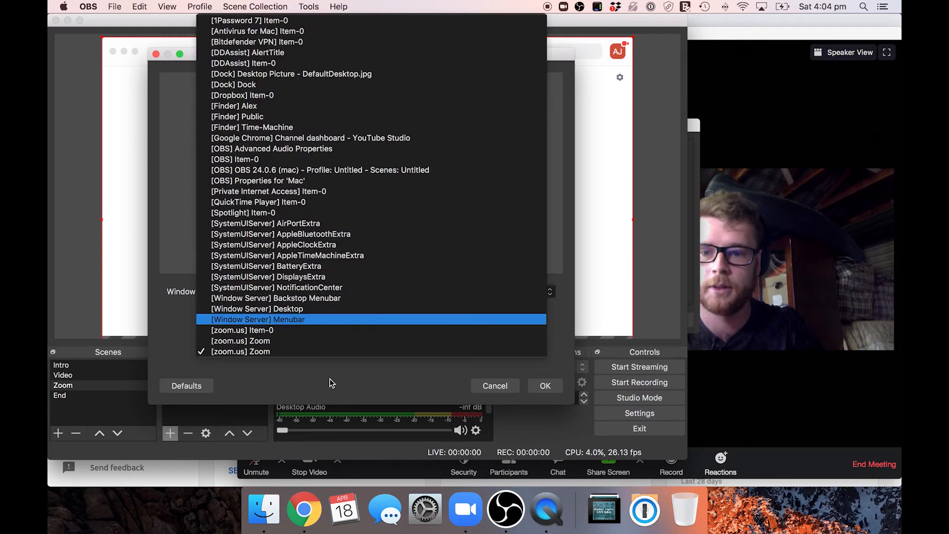
{"action": "left_click", "coordinate": [284, 343]}
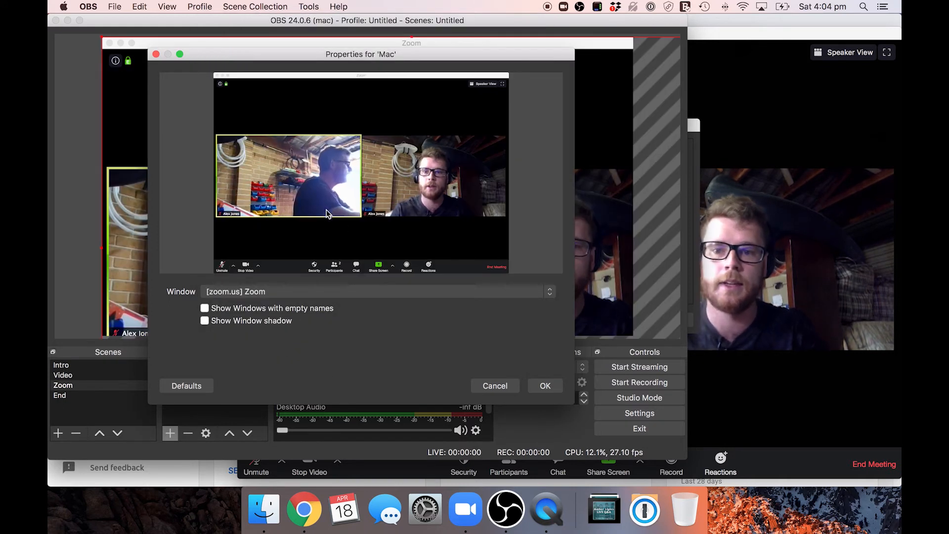
{"action": "left_click", "coordinate": [543, 386]}
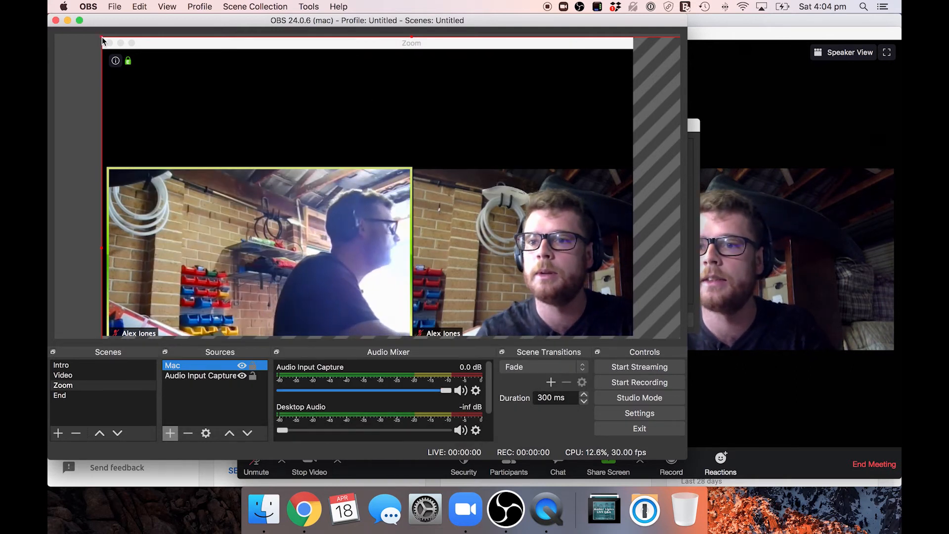
Step: Scale and move the Mac capture so it fits the full canvas height from the canvas's upper-left corner
{"action": "left_click_drag", "start_coordinate": [103, 39], "coordinate": [357, 212]}
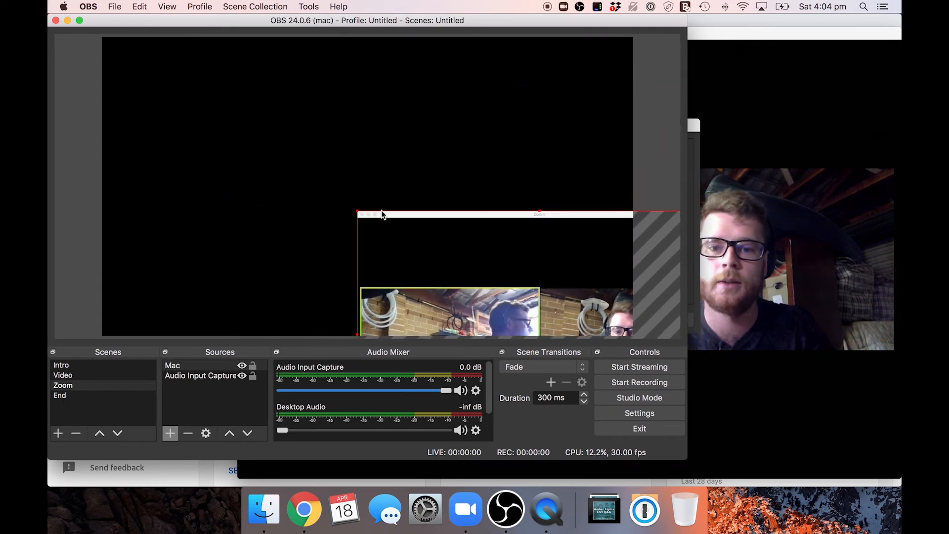
{"action": "left_click_drag", "start_coordinate": [437, 231], "coordinate": [182, 58]}
{"action": "left_click_drag", "start_coordinate": [466, 285], "coordinate": [542, 320]}
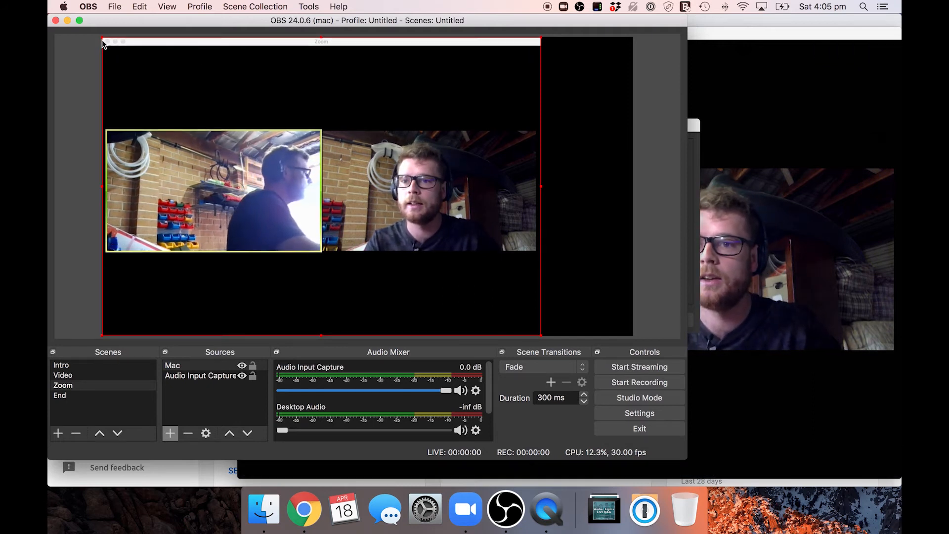
Step: Crop the Mac capture on all sides so only the first participant's video remains
{"action": "left_click_drag", "start_coordinate": [103, 38], "coordinate": [109, 53]}
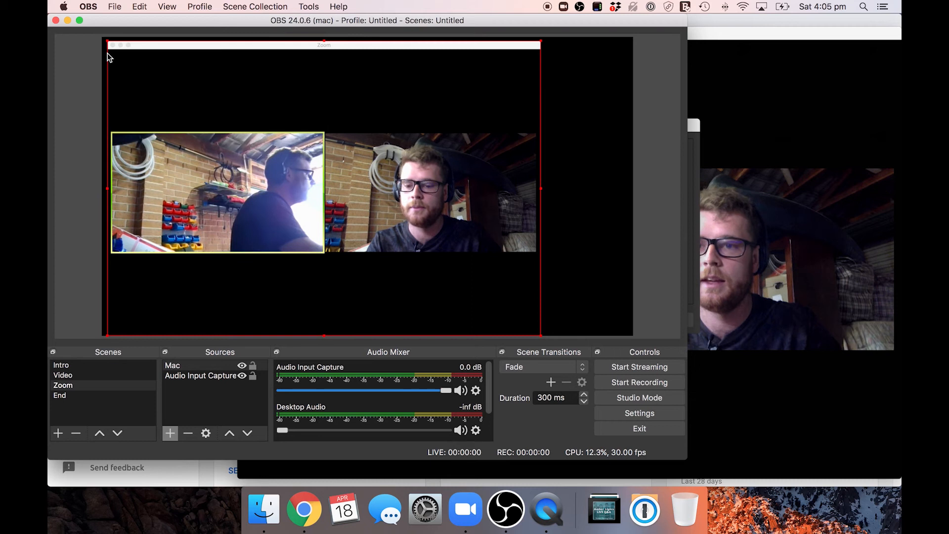
{"action": "left_click_drag", "start_coordinate": [110, 45], "coordinate": [111, 136]}
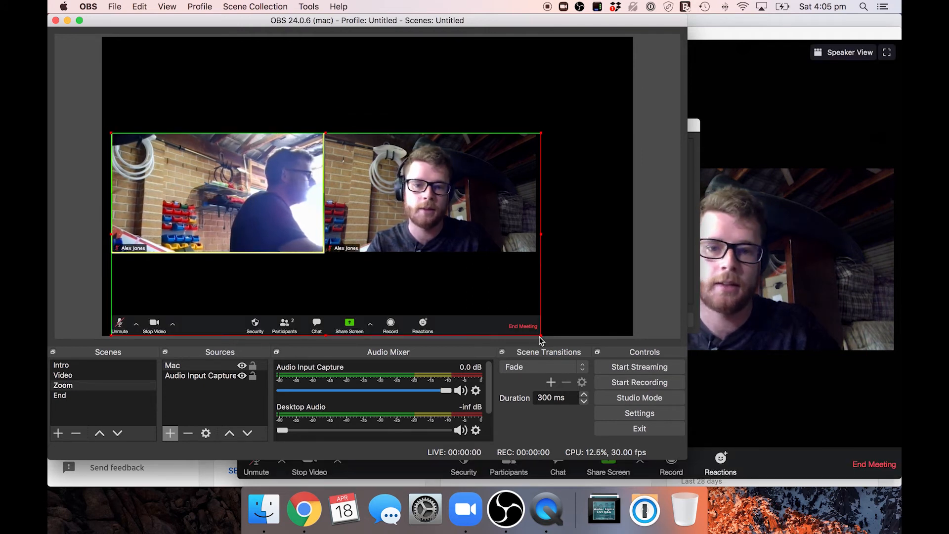
{"action": "left_click_drag", "start_coordinate": [541, 340], "coordinate": [295, 240]}
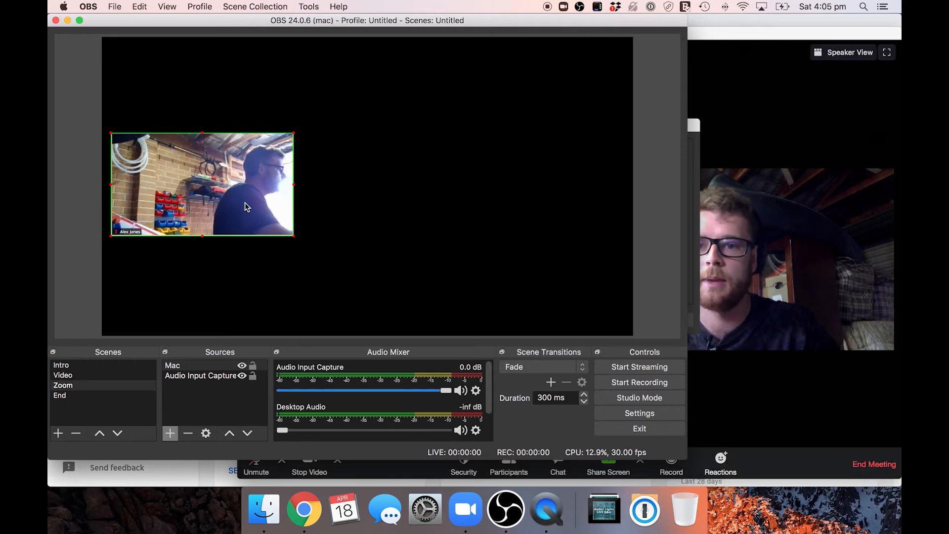
Step: Shift the Mac capture slightly and change its side crops so only the second participant's video shows
{"action": "left_click_drag", "start_coordinate": [245, 203], "coordinate": [266, 203]}
{"action": "left_click_drag", "start_coordinate": [315, 237], "coordinate": [499, 236]}
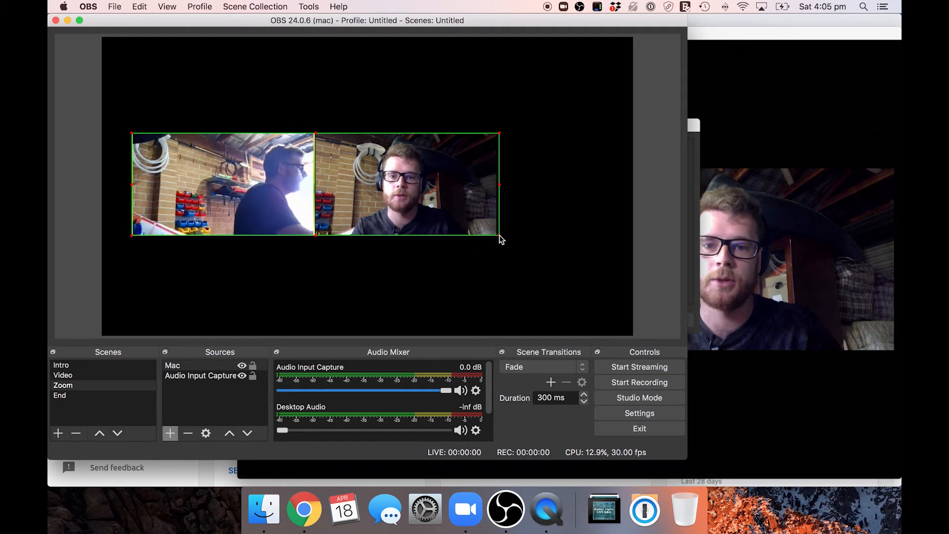
{"action": "left_click_drag", "start_coordinate": [133, 137], "coordinate": [316, 141]}
Step: Hide and show the Mac source again, and enlarge its cropped video into the canvas's upper-left corner
{"action": "left_click", "coordinate": [208, 366]}
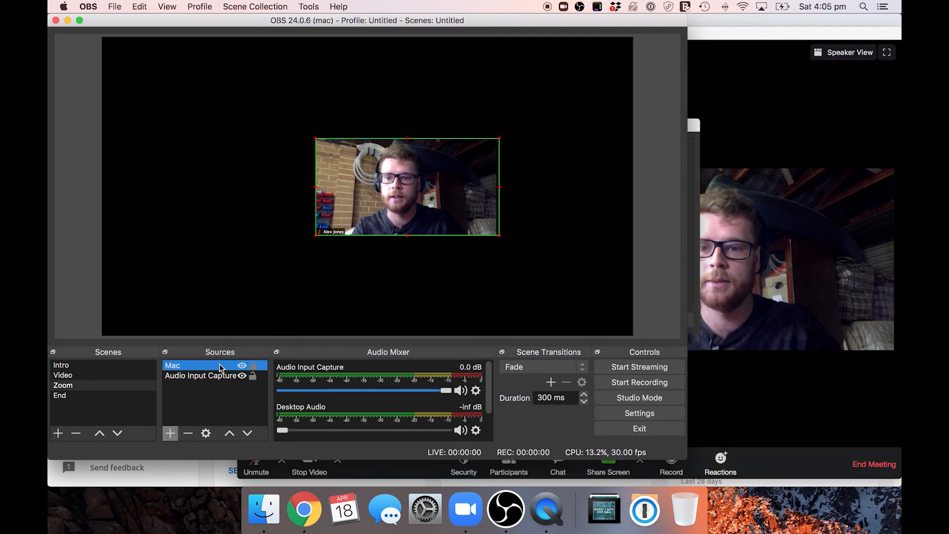
{"action": "left_click", "coordinate": [241, 366]}
{"action": "left_click", "coordinate": [241, 365]}
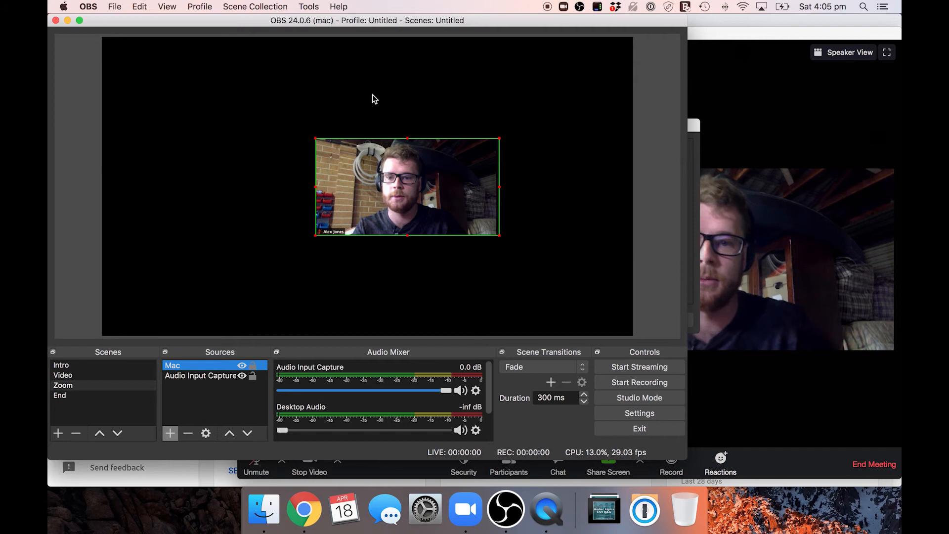
{"action": "left_click_drag", "start_coordinate": [315, 138], "coordinate": [206, 80]}
{"action": "left_click_drag", "start_coordinate": [277, 134], "coordinate": [236, 136]}
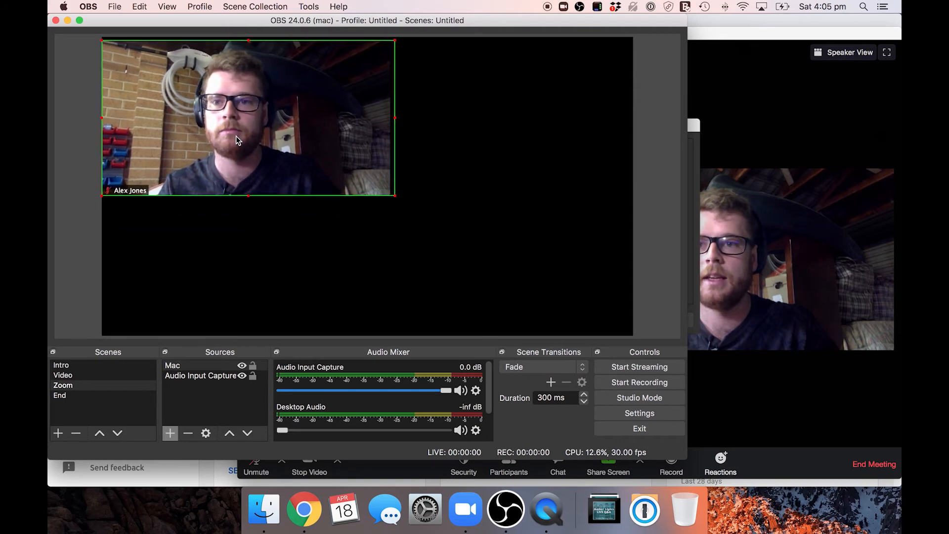
Step: Add another Window Capture source named Dell to the Zoom scene
{"action": "left_click", "coordinate": [170, 430]}
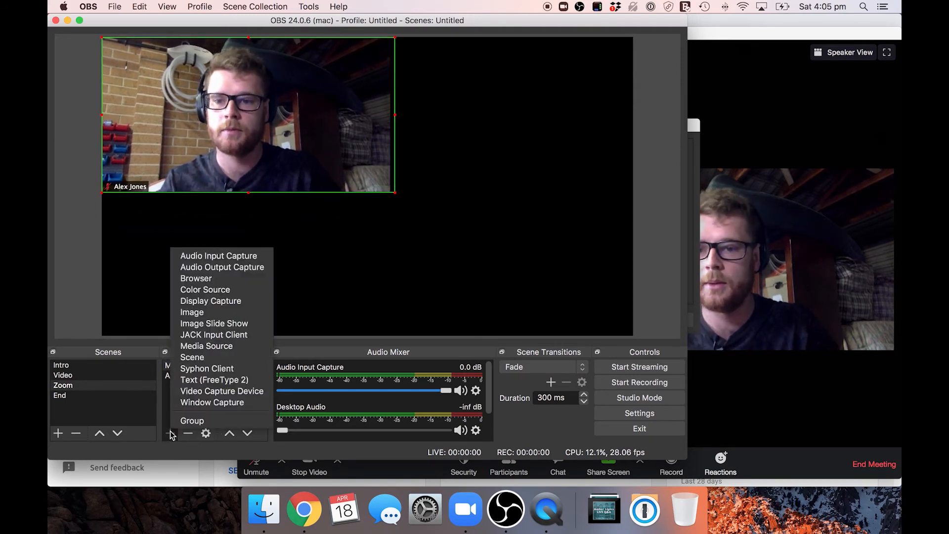
{"action": "left_click", "coordinate": [206, 405]}
{"action": "type", "text": "Del"}
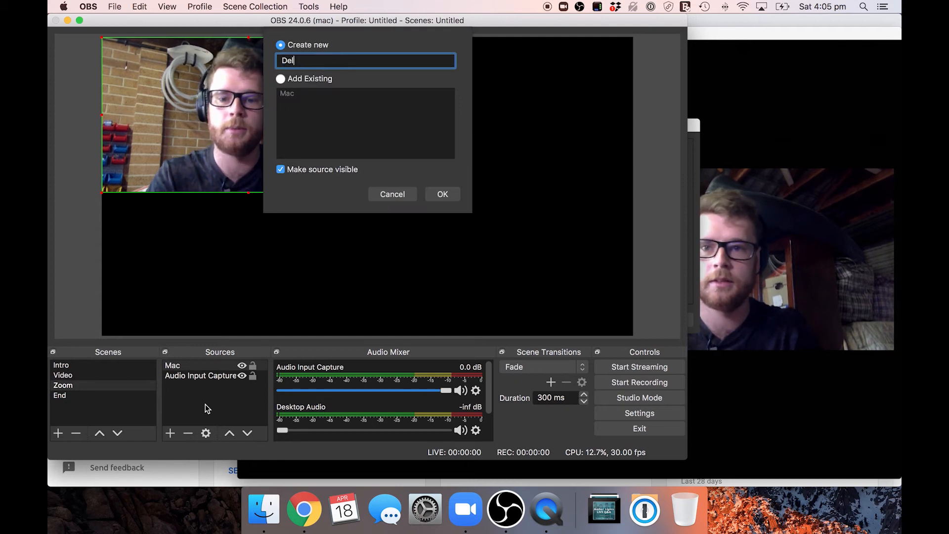
{"action": "type", "text": "l"}
{"action": "left_click", "coordinate": [442, 194]}
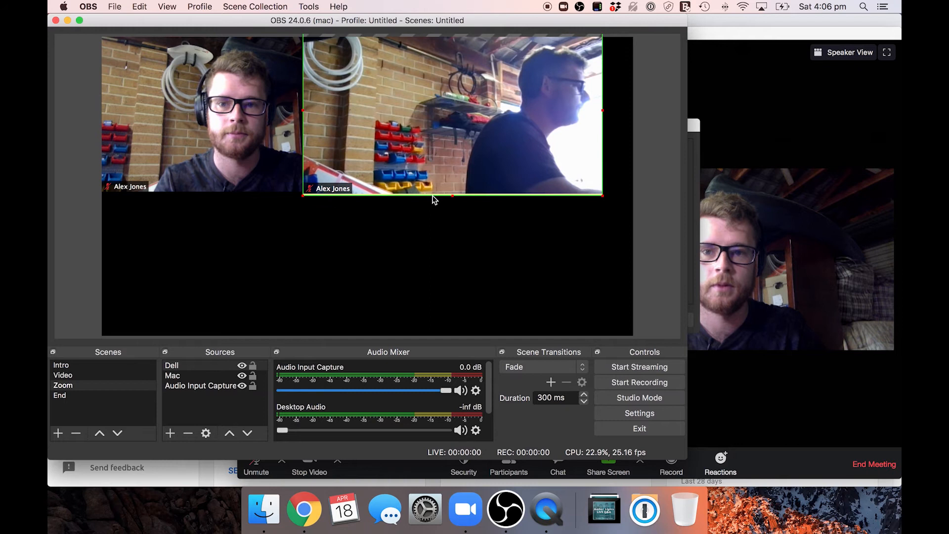
Step: Move the Dell capture into the canvas's lower-right corner, order it beneath Mac, and shrink it until it clears the Mac video
{"action": "left_click_drag", "start_coordinate": [430, 145], "coordinate": [463, 289]}
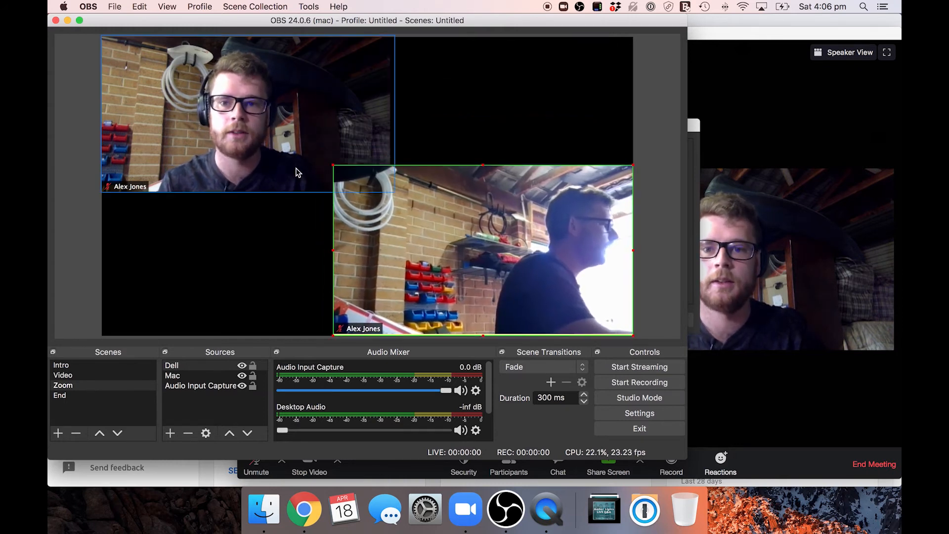
{"action": "left_click", "coordinate": [178, 377]}
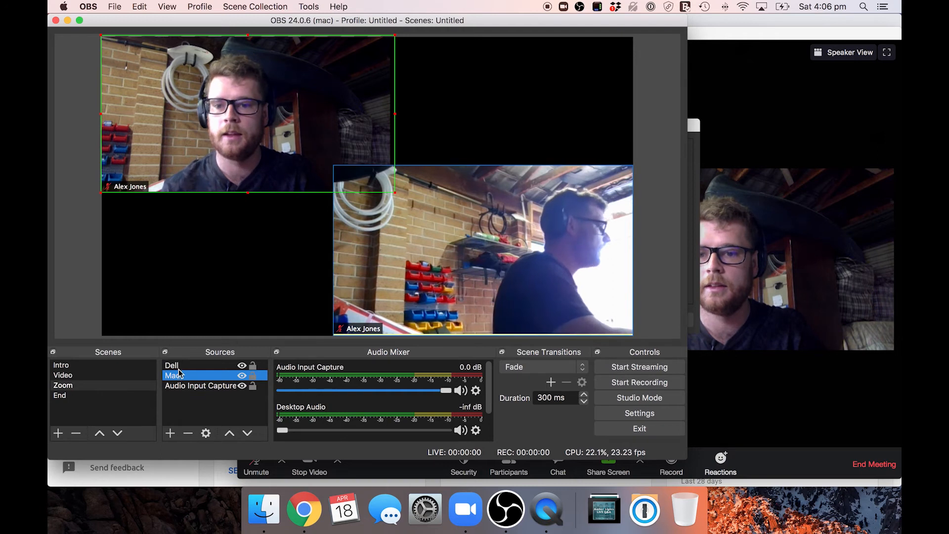
{"action": "mouse_move", "coordinate": [178, 378]}
{"action": "left_mouse_down"}
{"action": "mouse_move", "coordinate": [179, 364]}
{"action": "mouse_move", "coordinate": [173, 383]}
{"action": "left_mouse_up"}
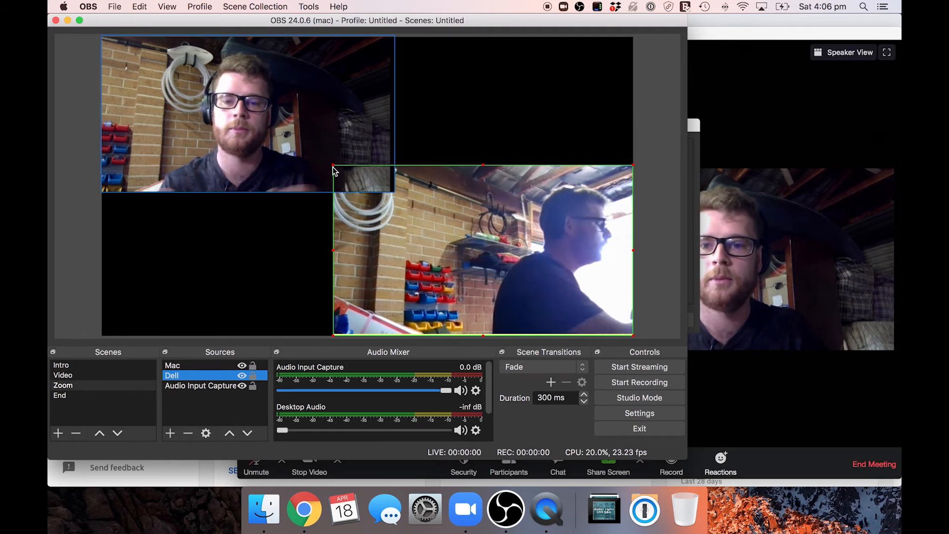
{"action": "left_click_drag", "start_coordinate": [332, 167], "coordinate": [383, 196]}
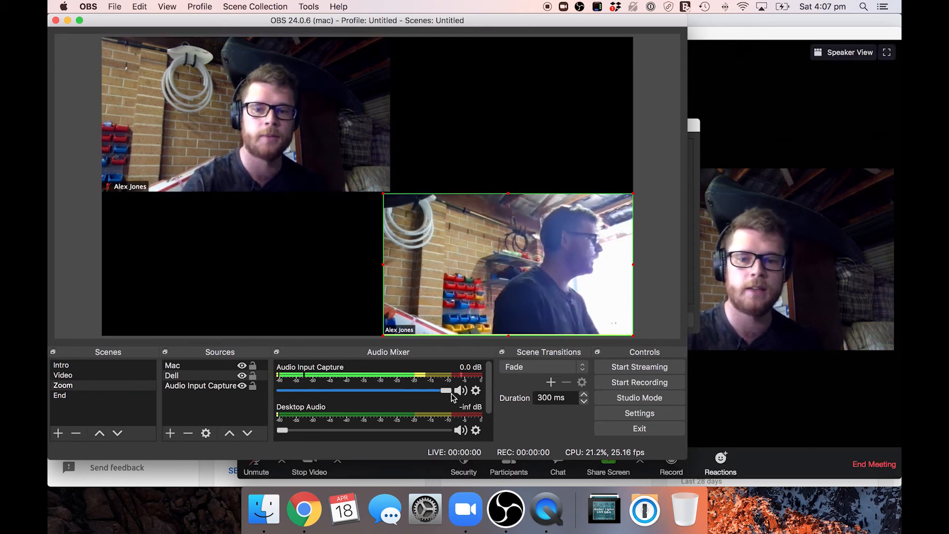
Step: Lower the Audio Input Capture level to about -1.4 dB, and view the End scene before switching to the Intro scene
{"action": "left_click_drag", "start_coordinate": [447, 390], "coordinate": [436, 392]}
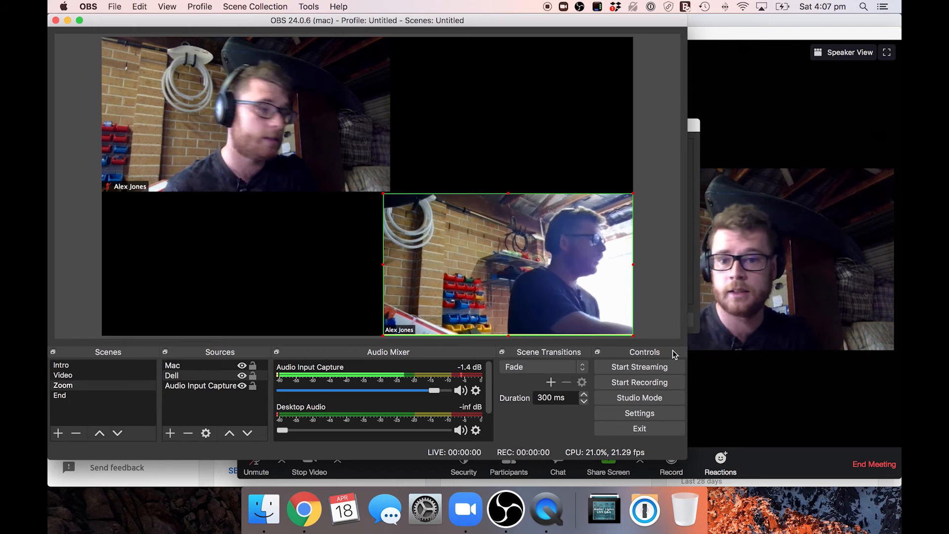
{"action": "left_click", "coordinate": [68, 398]}
{"action": "left_click", "coordinate": [67, 397]}
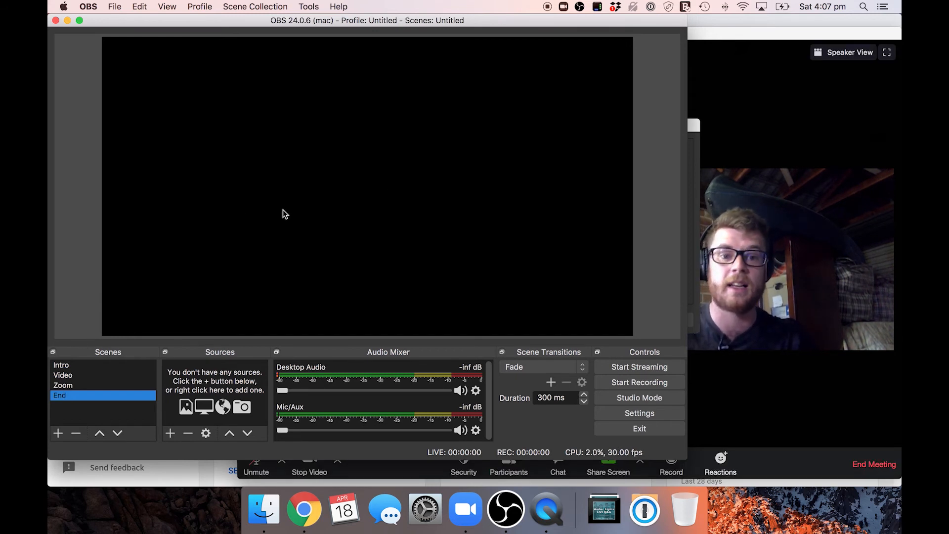
{"action": "left_click", "coordinate": [60, 366]}
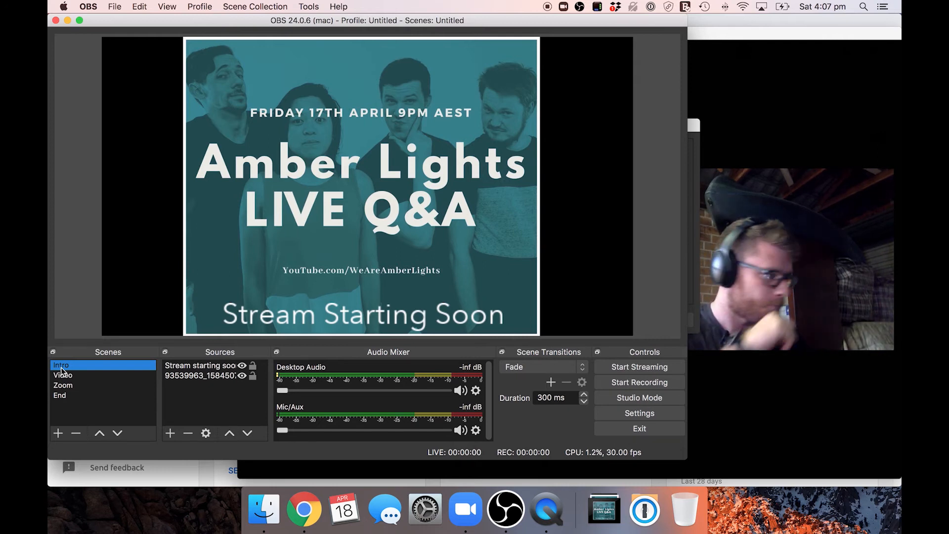
Step: Open the preferences and look at the streaming settings
{"action": "left_click", "coordinate": [88, 6]}
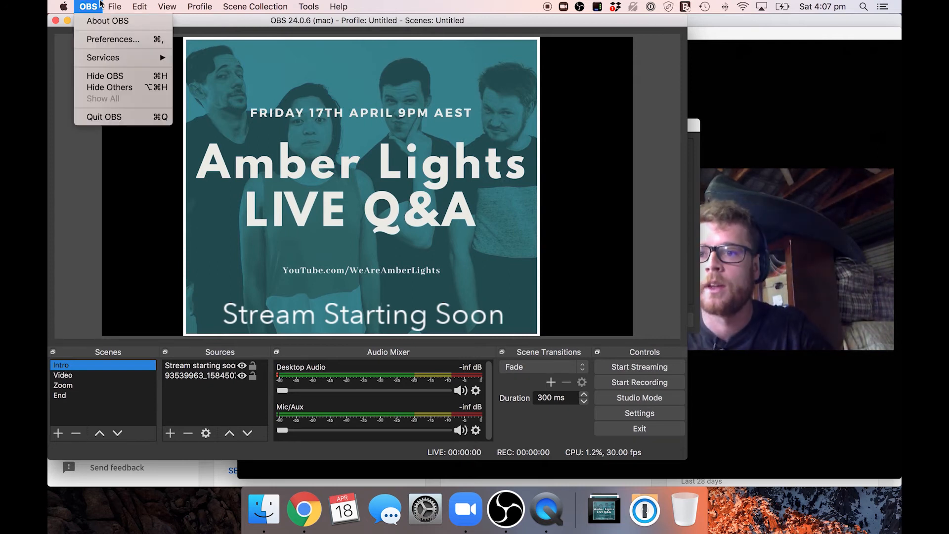
{"action": "left_click", "coordinate": [102, 39]}
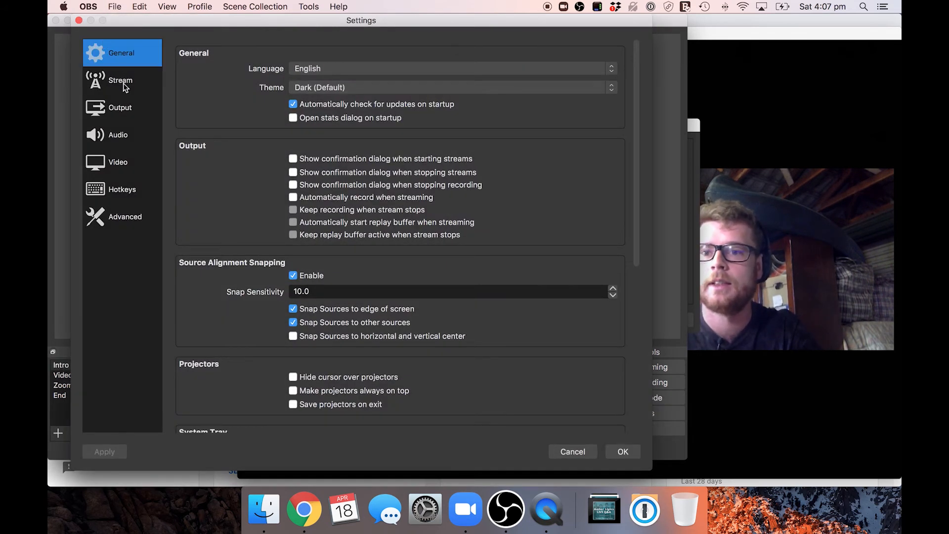
{"action": "left_click", "coordinate": [120, 107]}
{"action": "left_click", "coordinate": [349, 99]}
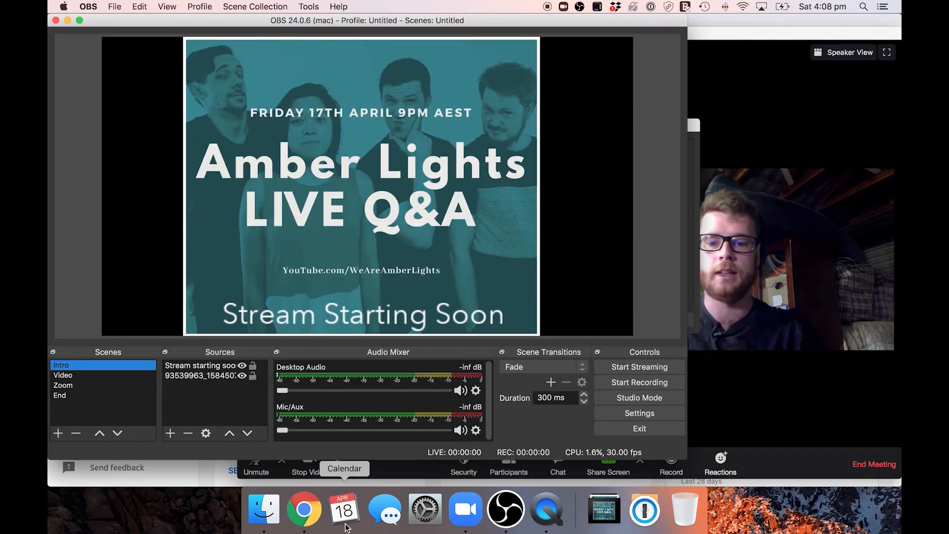
Step: Switch to YouTube Studio in Chrome and begin a new live stream without reusing the last stream's settings
{"action": "left_click", "coordinate": [317, 526]}
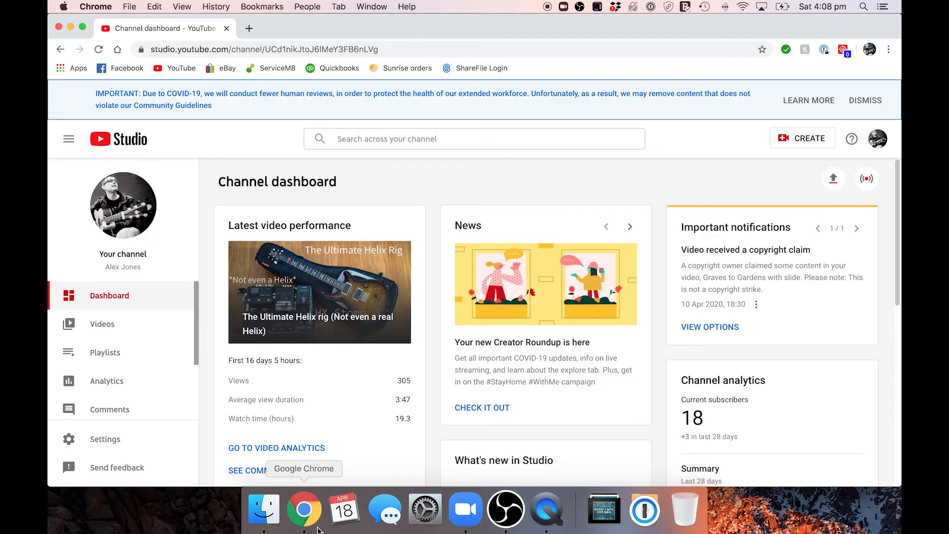
{"action": "left_click", "coordinate": [786, 137]}
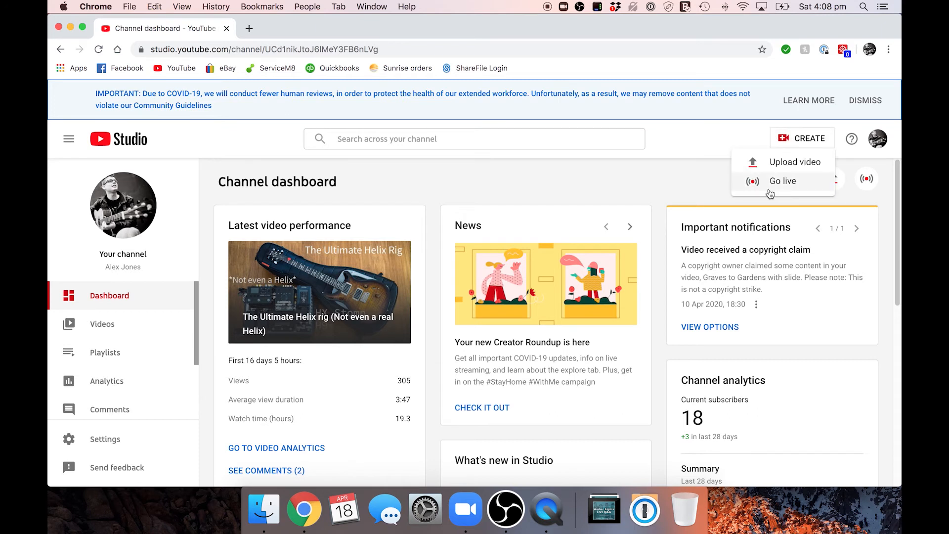
{"action": "left_click", "coordinate": [779, 182]}
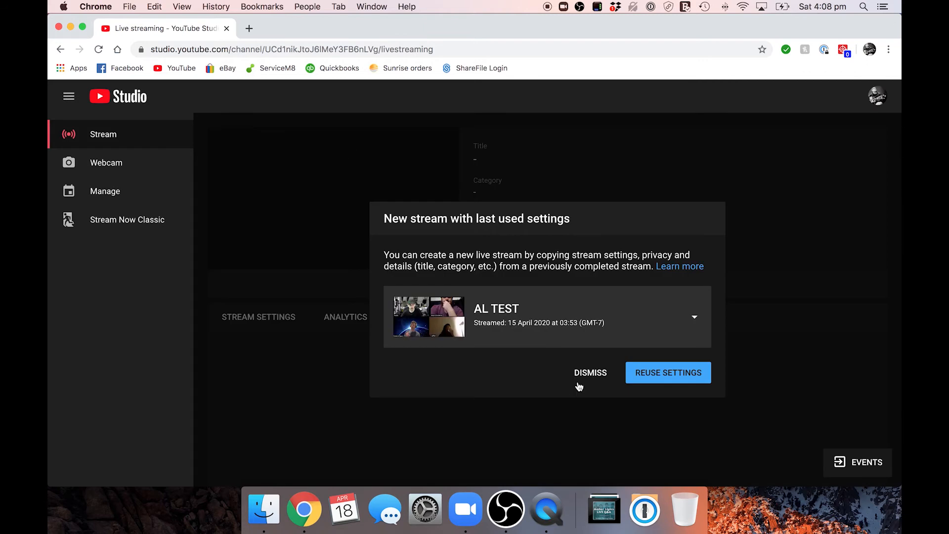
{"action": "left_click", "coordinate": [596, 377]}
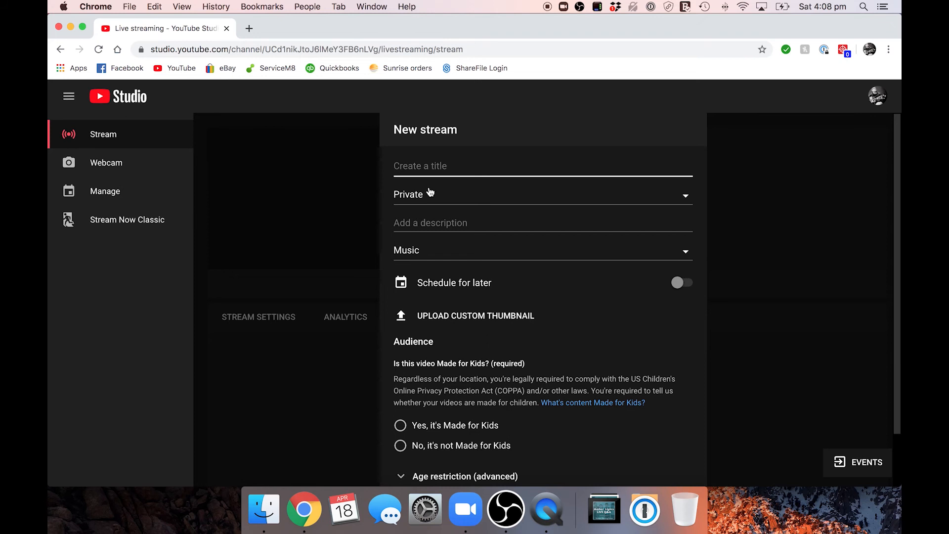
Step: Title the stream "Zoom test video", mark it as not made for kids, and create it
{"action": "type", "text": "Z"}
{"action": "scroll", "coordinate": [479, 329], "scroll_direction": "down", "scroll_amount": 2}
{"action": "left_click", "coordinate": [443, 387]}
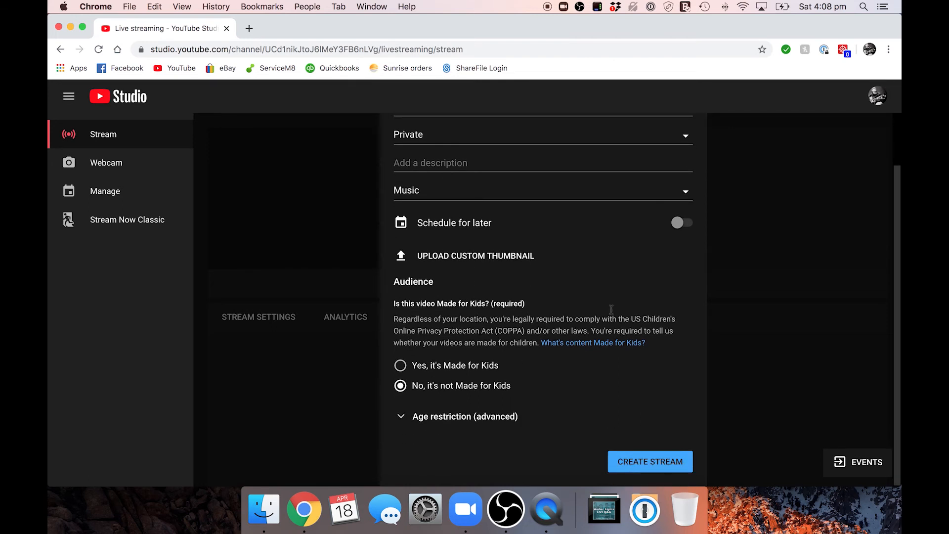
{"action": "scroll", "coordinate": [596, 351], "scroll_direction": "up", "scroll_amount": 2}
{"action": "scroll", "coordinate": [601, 451], "scroll_direction": "down", "scroll_amount": 2}
{"action": "left_click", "coordinate": [635, 463]}
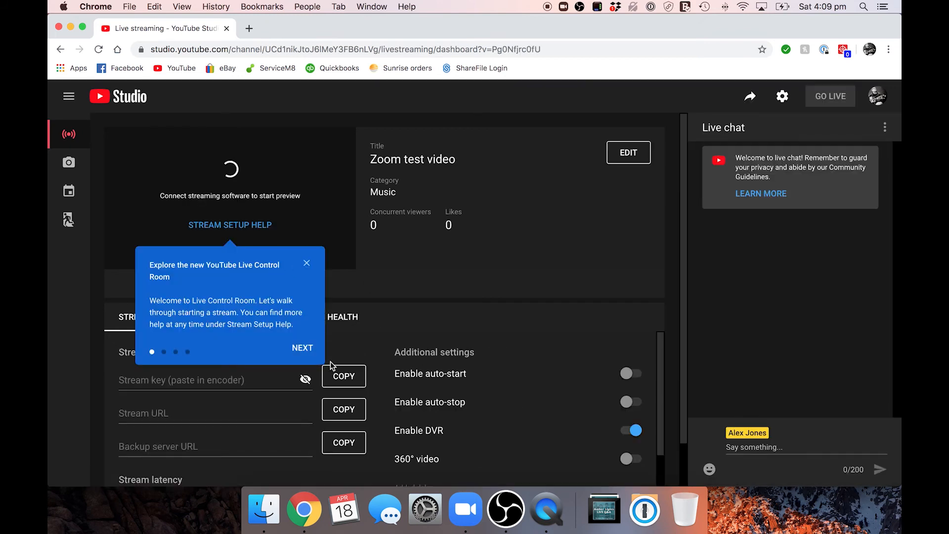
Step: Copy the stream key from YouTube Studio, paste it into the Stream Key field of OBS's stream settings, and save them
{"action": "left_click", "coordinate": [343, 414]}
{"action": "key", "text": "super+Tab"}
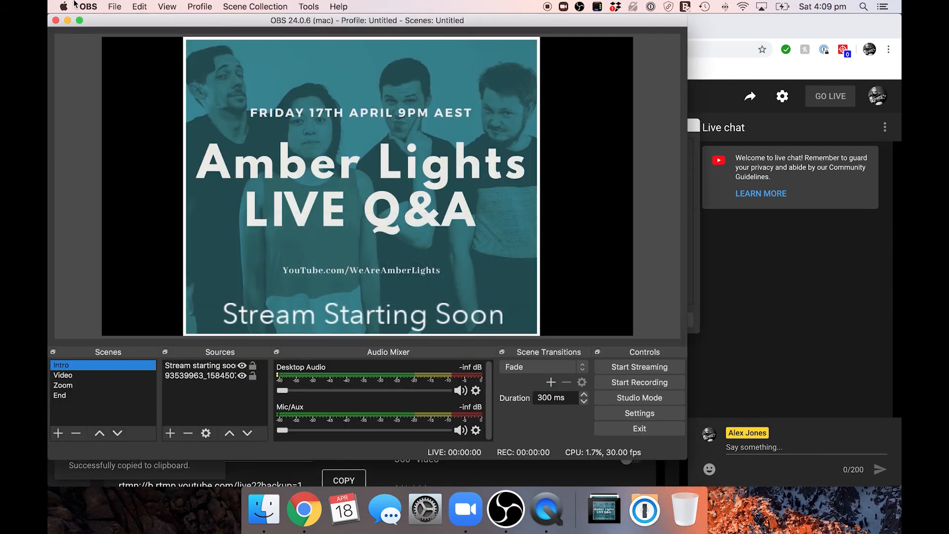
{"action": "left_click", "coordinate": [90, 5]}
{"action": "left_click", "coordinate": [98, 43]}
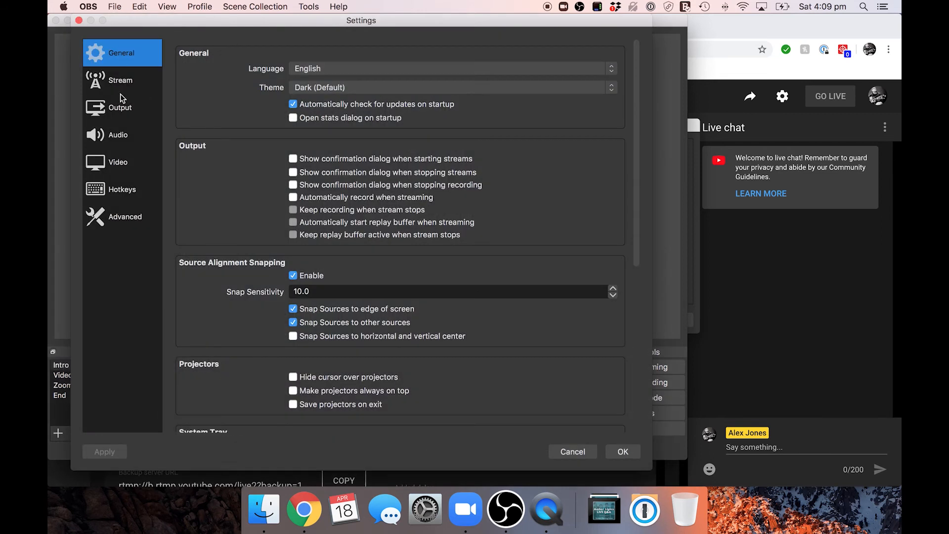
{"action": "left_click", "coordinate": [117, 89]}
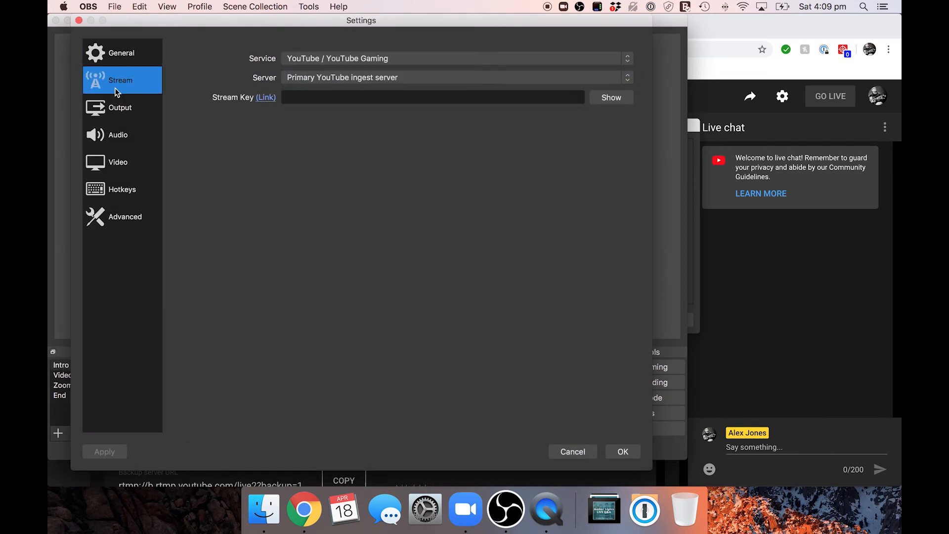
{"action": "left_click", "coordinate": [313, 92]}
{"action": "key", "text": "super+v"}
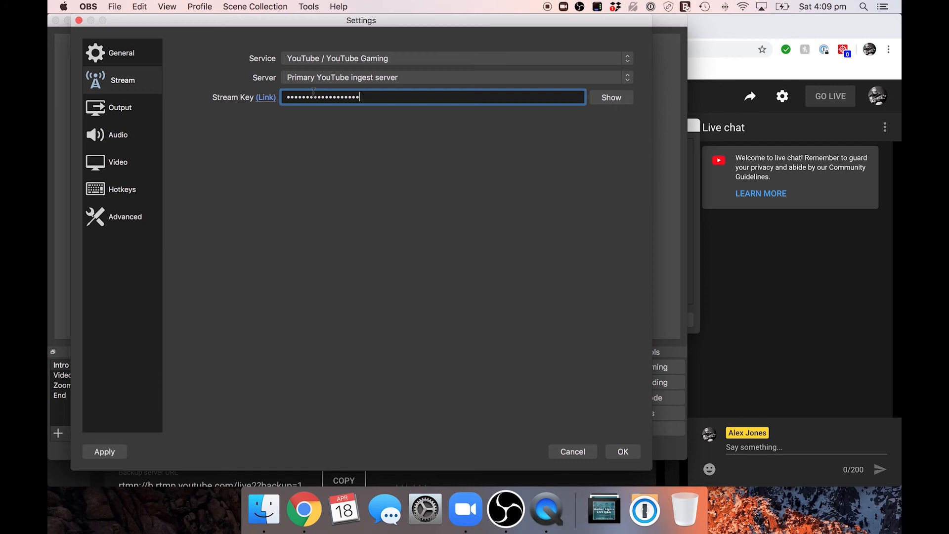
{"action": "left_click", "coordinate": [623, 451]}
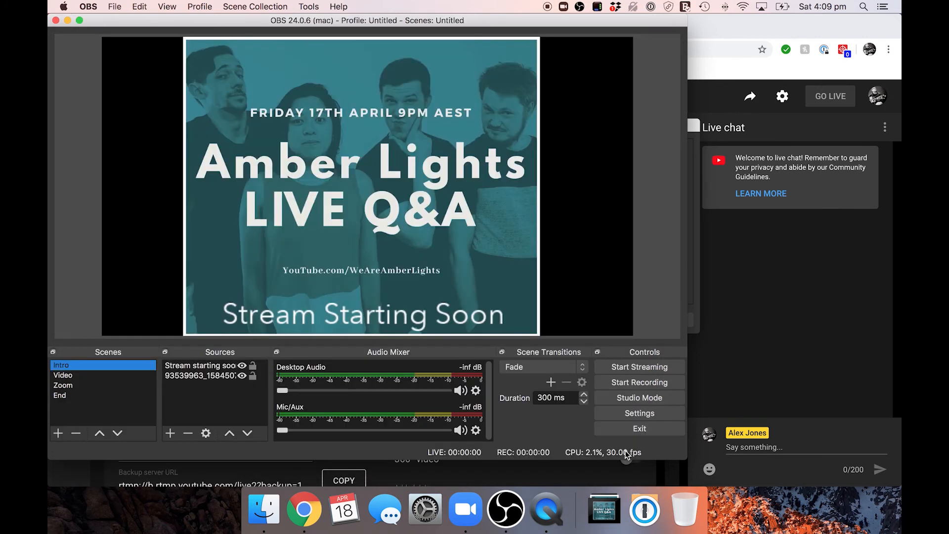
Step: Start streaming from OBS, dismiss the welcome tour in YouTube's Live Control Room, and check the connection and stream settings
{"action": "left_click", "coordinate": [647, 366]}
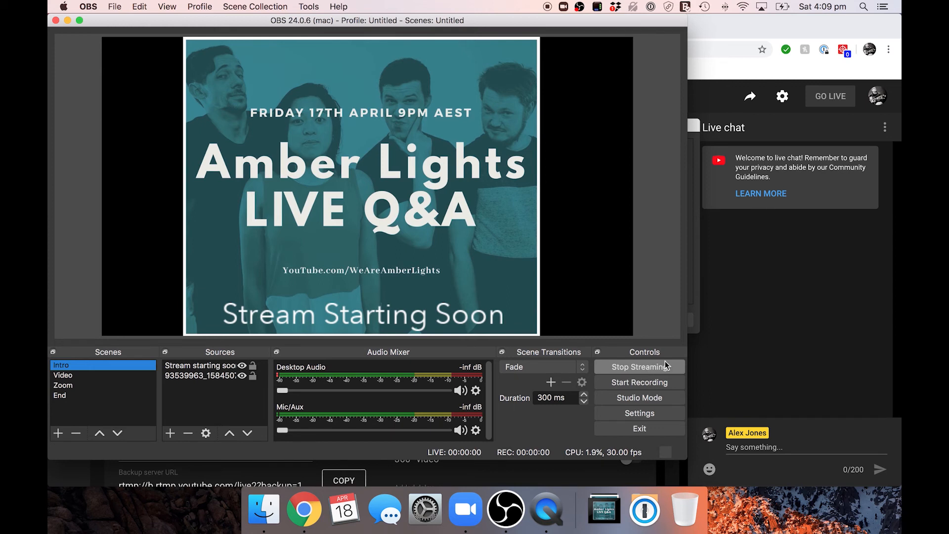
{"action": "left_click", "coordinate": [747, 322]}
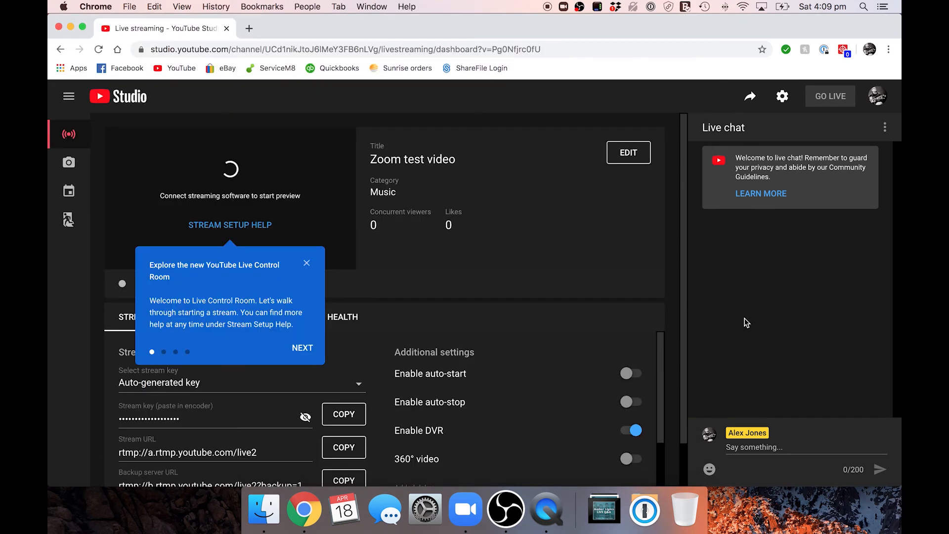
{"action": "left_click", "coordinate": [306, 264]}
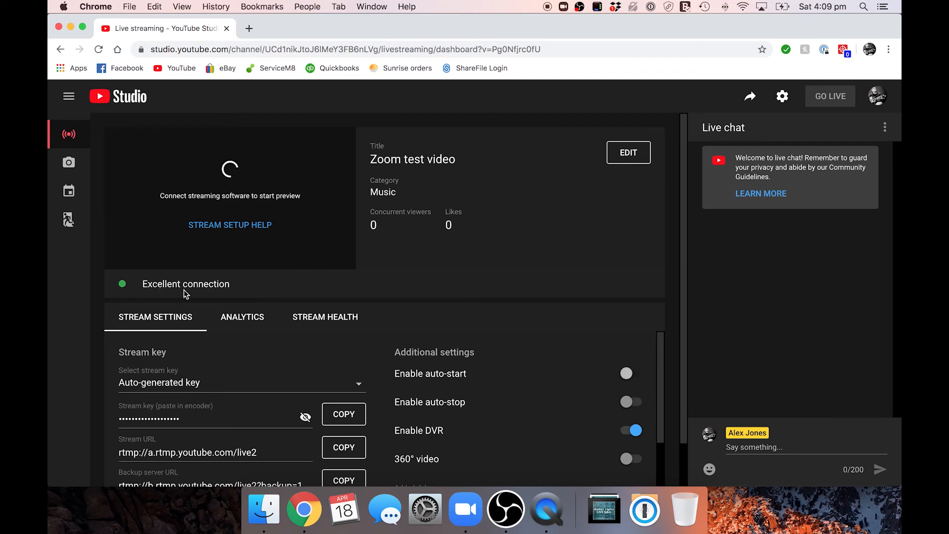
{"action": "scroll", "coordinate": [213, 380], "scroll_direction": "down", "scroll_amount": 4}
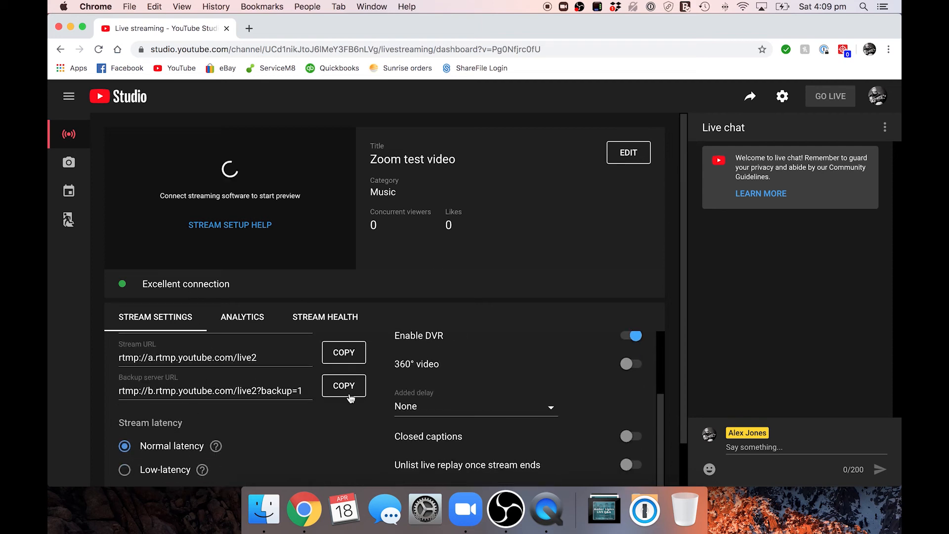
{"action": "scroll", "coordinate": [446, 345], "scroll_direction": "up", "scroll_amount": 4}
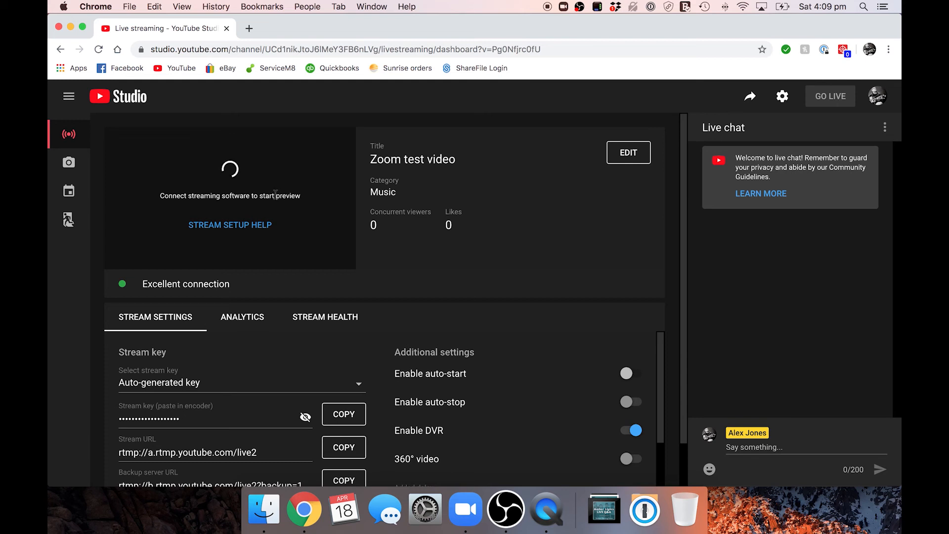
Step: Compare the Intro scene in OBS with the incoming stream preview in YouTube Studio
{"action": "key", "text": "super+Tab"}
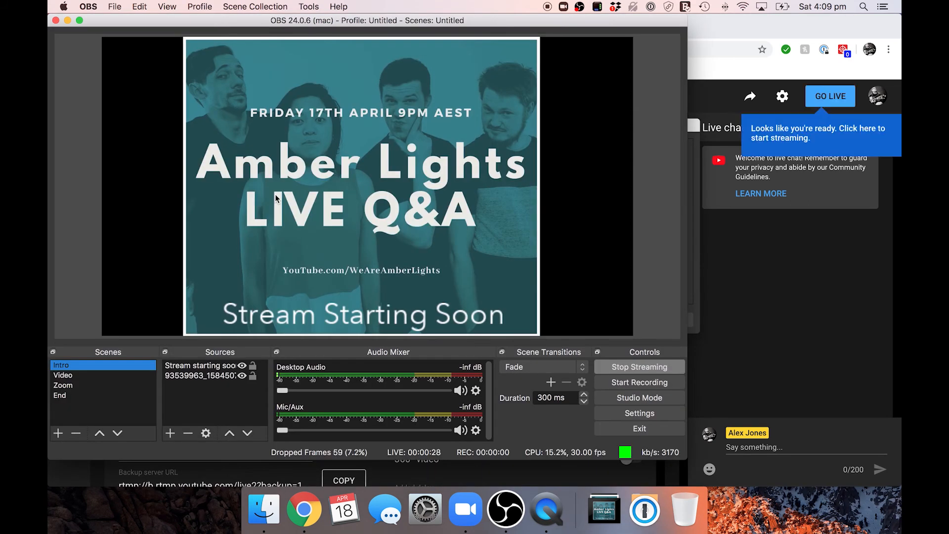
{"action": "key", "text": "super+Tab"}
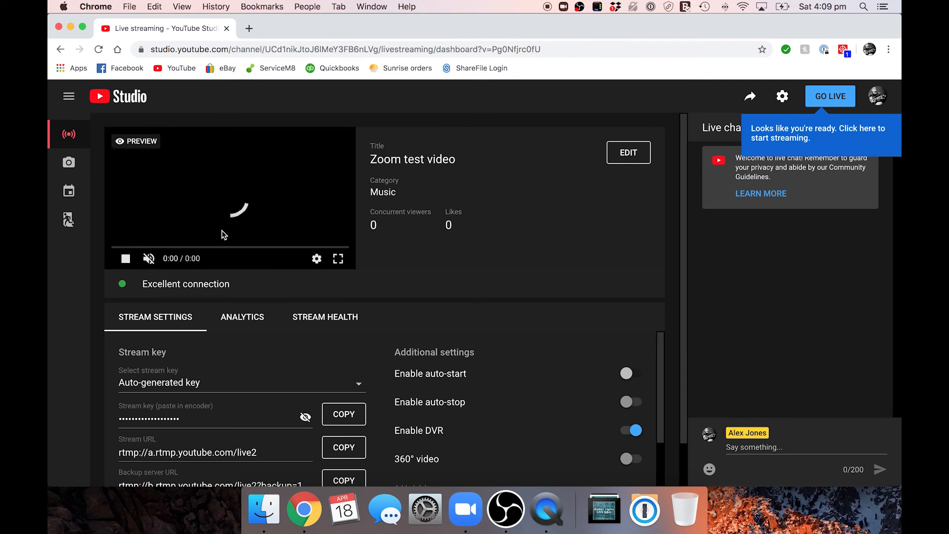
{"action": "key", "text": "super+Tab"}
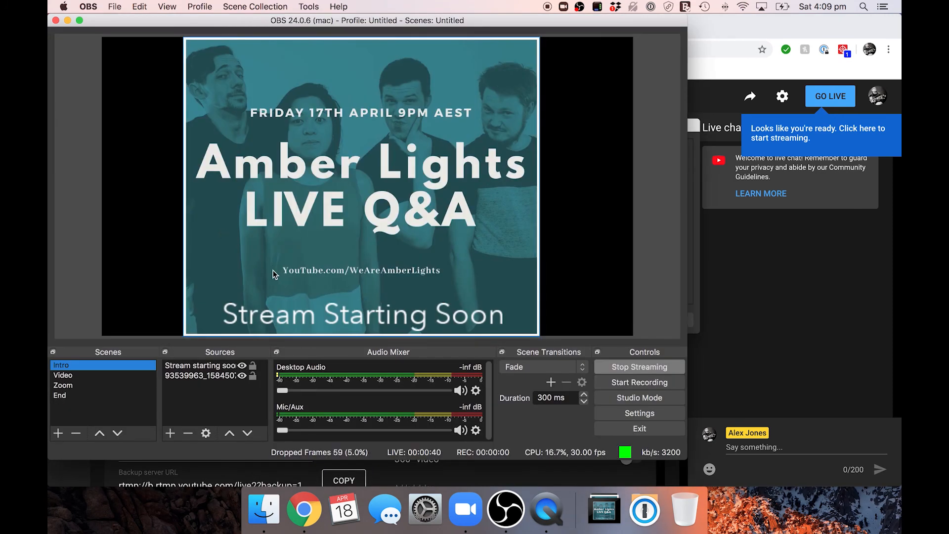
{"action": "key", "text": "super+Tab"}
{"action": "key", "text": "super+Tab"}
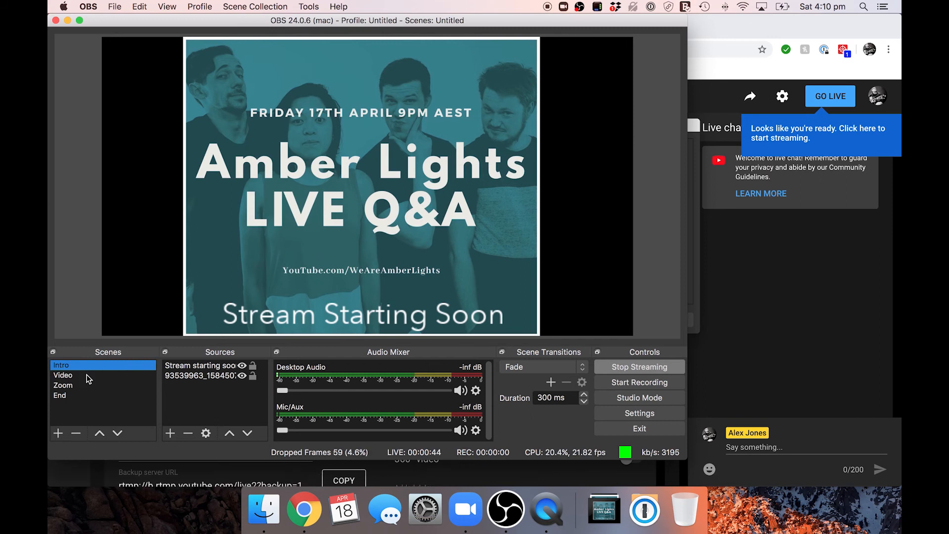
Step: Switch the stream to the Video scene and turn the Happy Now audio all the way down to mute it
{"action": "left_click", "coordinate": [130, 375]}
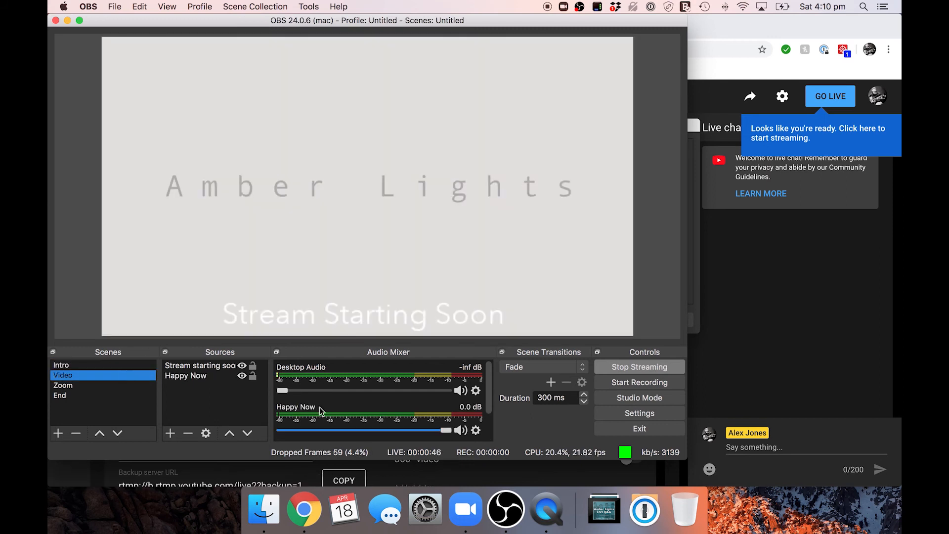
{"action": "left_click_drag", "start_coordinate": [446, 430], "coordinate": [282, 429]}
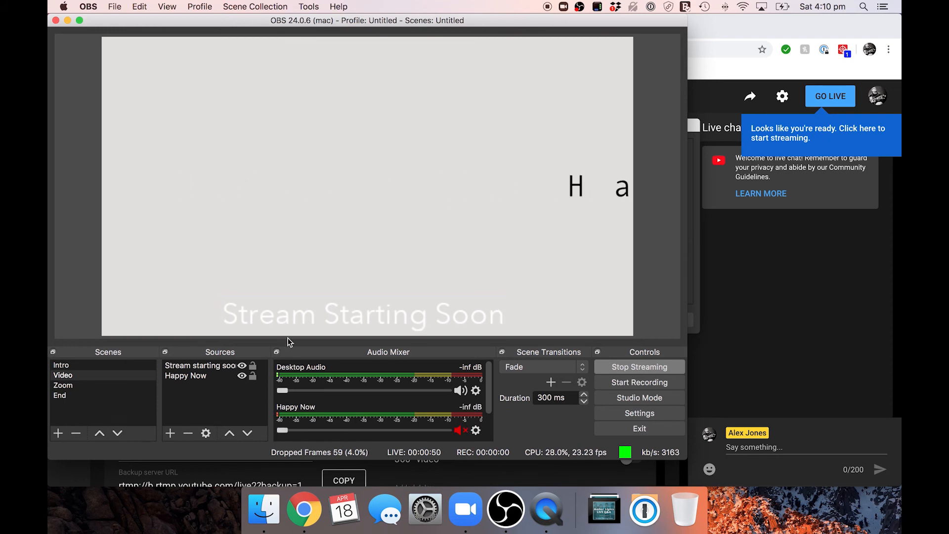
Step: Check the Video scene in YouTube Studio's stream preview, and stop streaming from OBS
{"action": "key", "text": "super+Tab"}
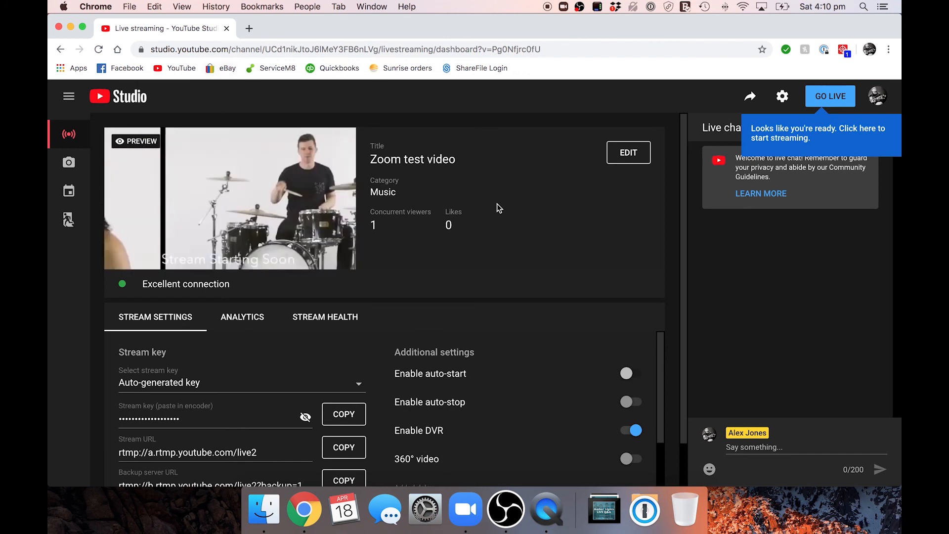
{"action": "key", "text": "super+Tab"}
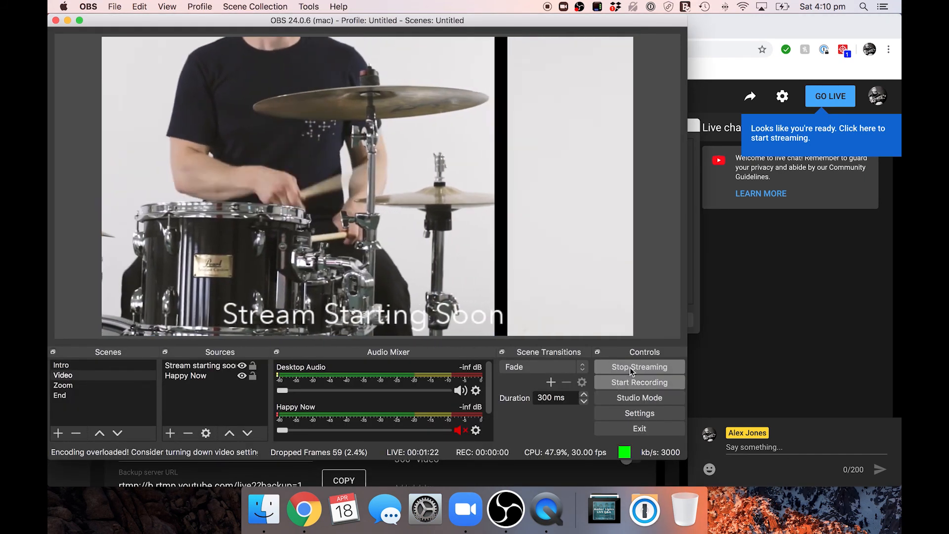
{"action": "left_click", "coordinate": [635, 367]}
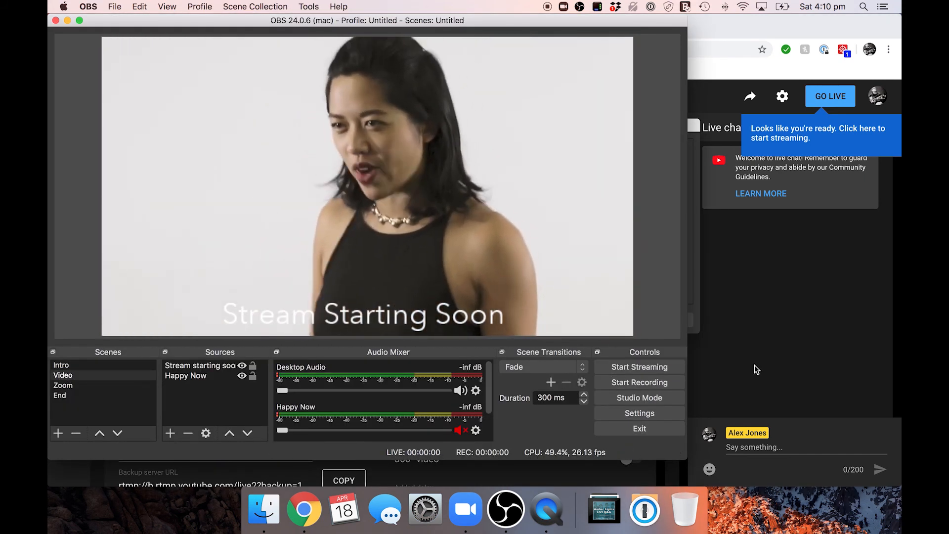
Step: Show the Zoom scene to review its two captures and audio, and switch to the empty End scene
{"action": "left_click", "coordinate": [69, 388]}
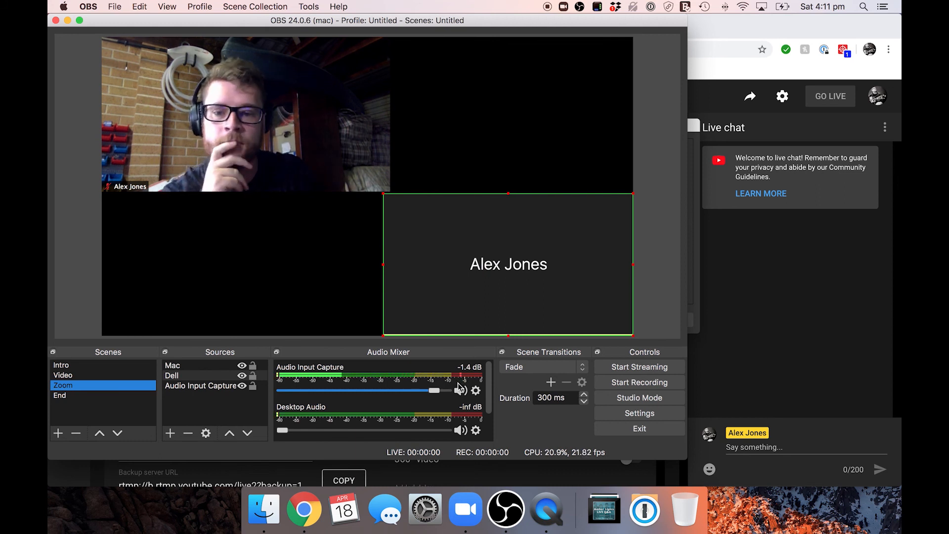
{"action": "left_click", "coordinate": [62, 396]}
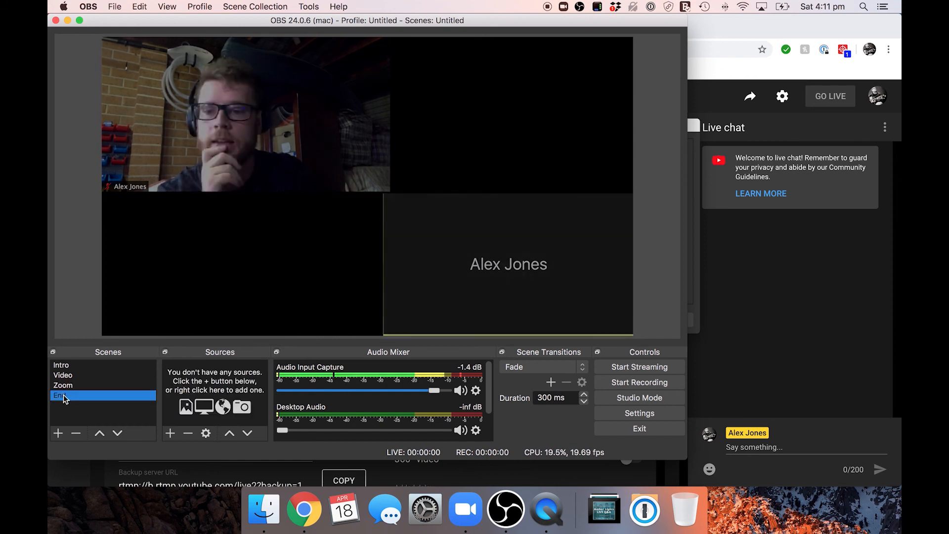
Step: Switch to the Live Control Room in YouTube Studio and unmute the audio of the stream preview
{"action": "key", "text": "super+Tab"}
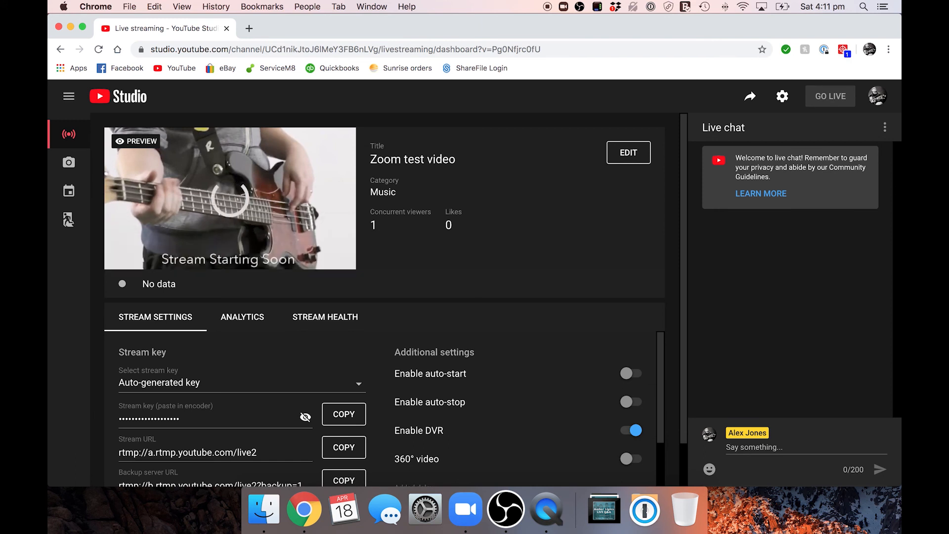
{"action": "key", "text": "super+Tab"}
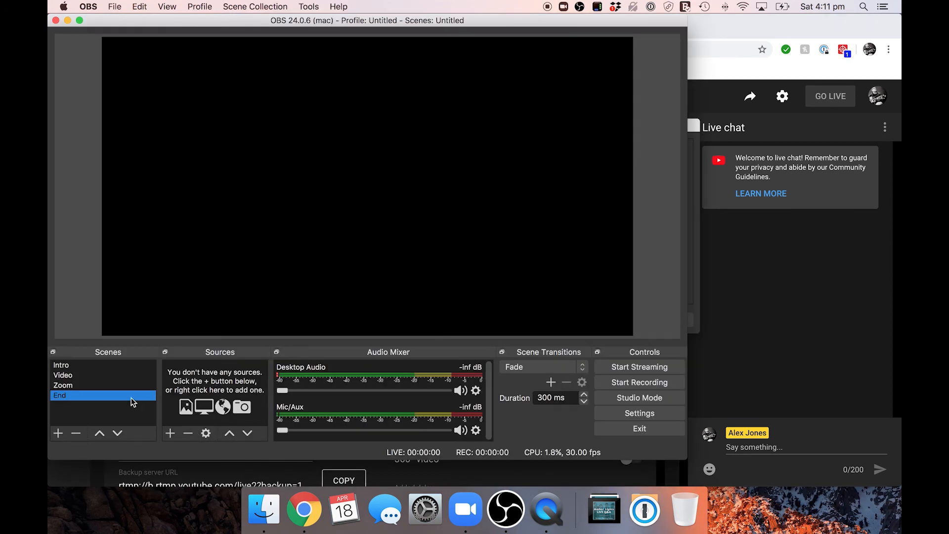
{"action": "key", "text": "super+Tab"}
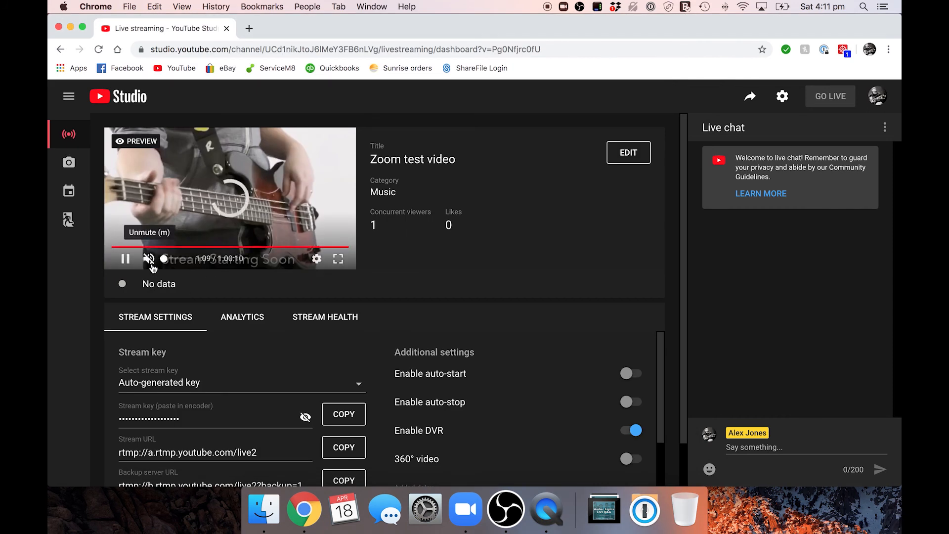
{"action": "left_click", "coordinate": [149, 260]}
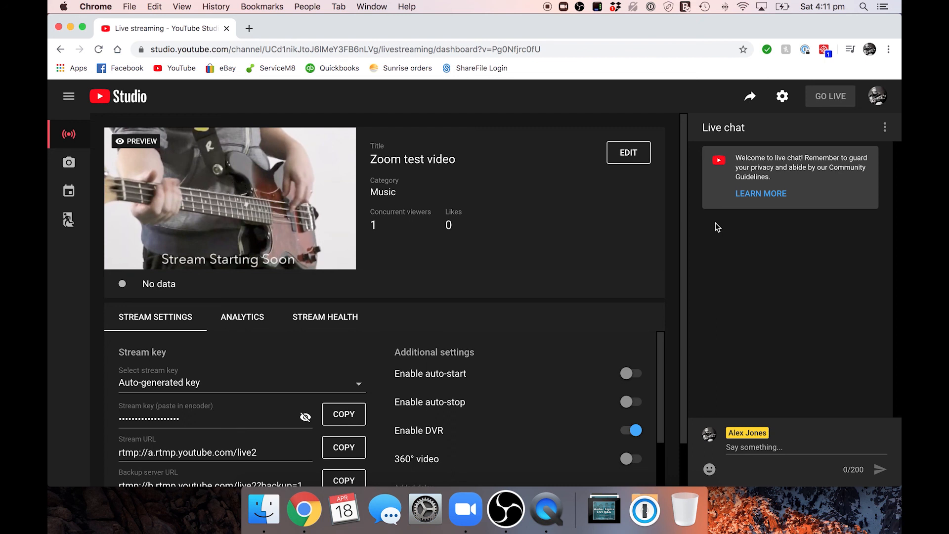
Step: Return to the Zoom scene in OBS, nudge the name-only capture into the canvas's lower-right corner, and select the webcam capture
{"action": "left_click", "coordinate": [497, 527]}
{"action": "left_click", "coordinate": [96, 385]}
{"action": "left_click", "coordinate": [402, 263]}
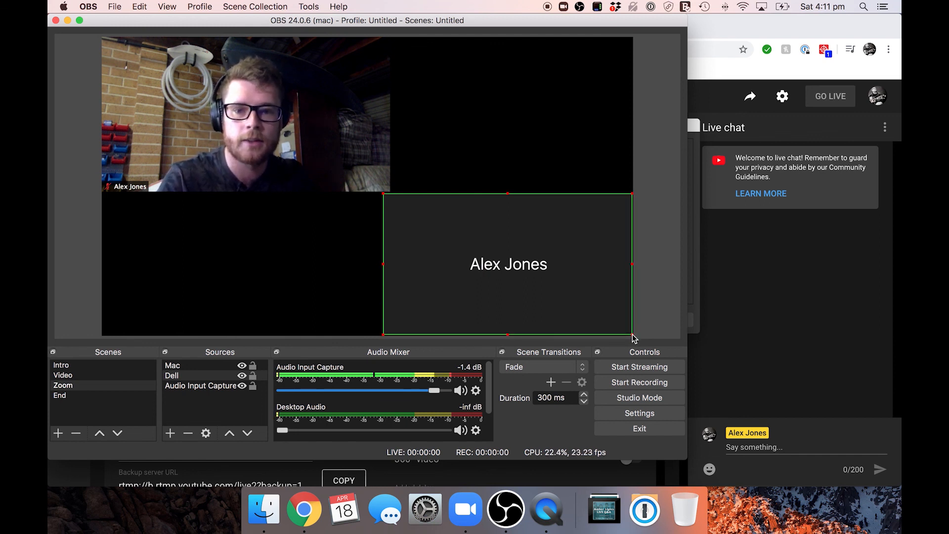
{"action": "left_click_drag", "start_coordinate": [595, 299], "coordinate": [595, 301]}
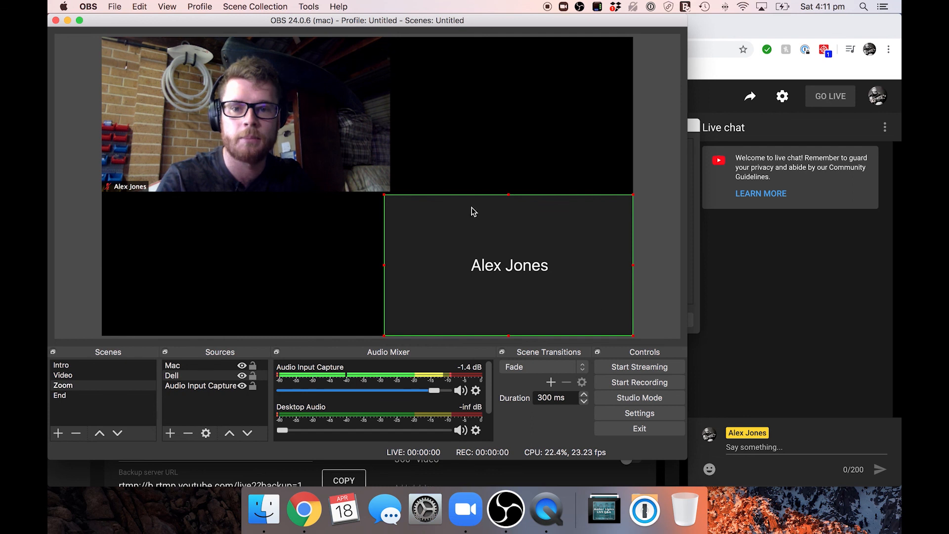
{"action": "left_click", "coordinate": [343, 157]}
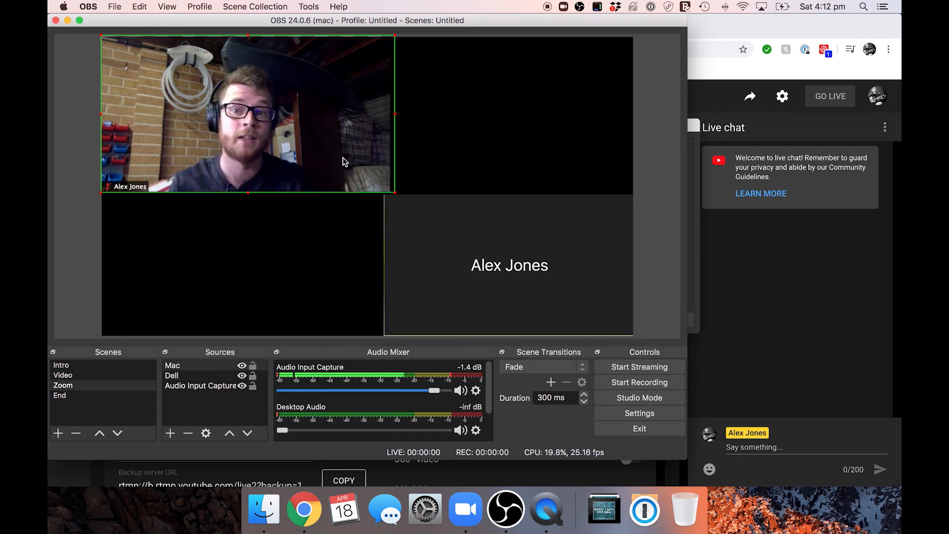